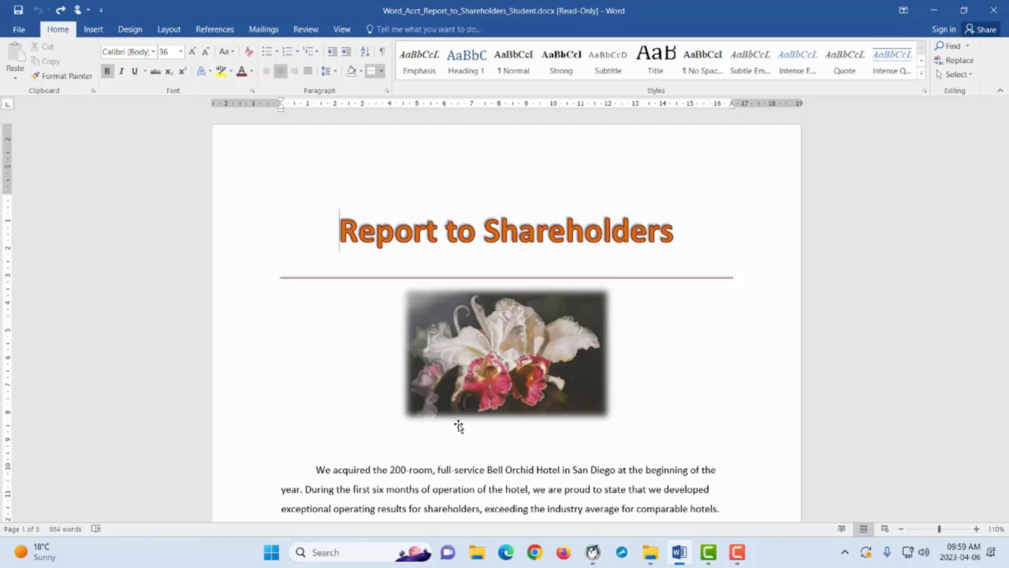
Select the 'Report to Shareholders' heading for the Title style
mouse_move(332, 230)
mouse_down()
mouse_move(651, 255)
mouse_move(675, 240)
mouse_up()
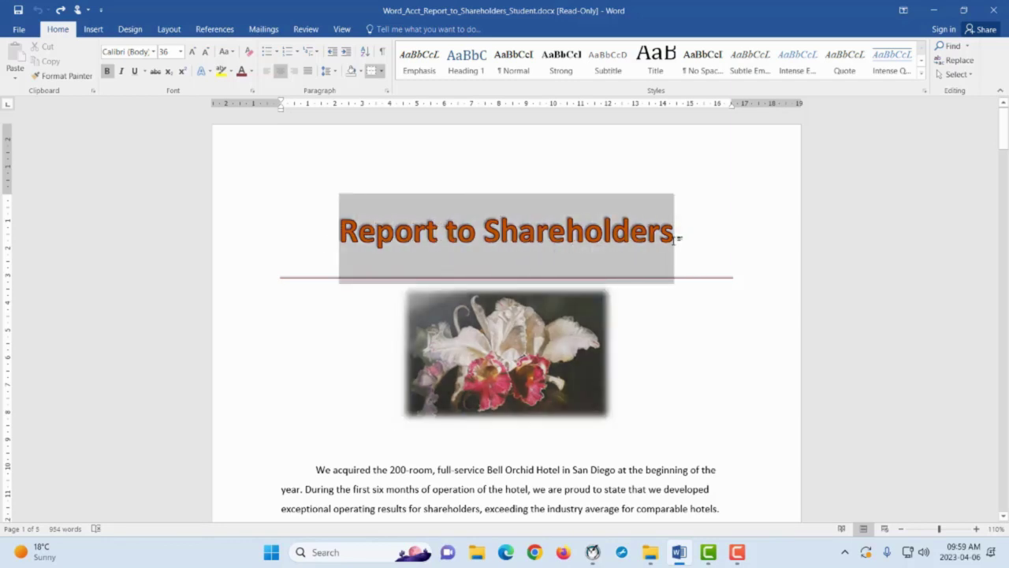
click(332, 240)
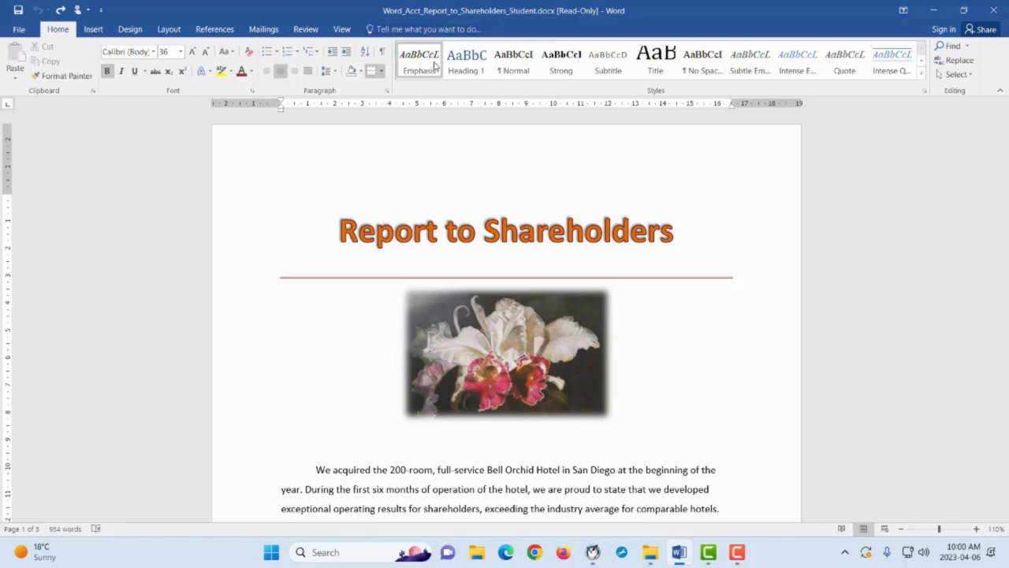
Make the 'Renovations:' heading a bold, dark red Heading 1
drag(460, 119, 594, 174)
scroll(594, 173, down, 4)
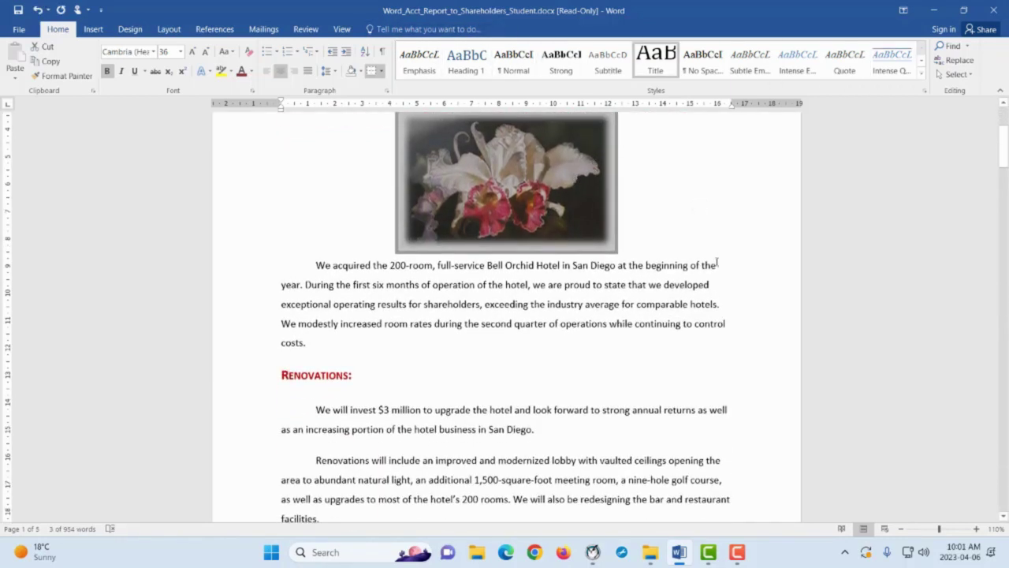
scroll(726, 254, down, 2)
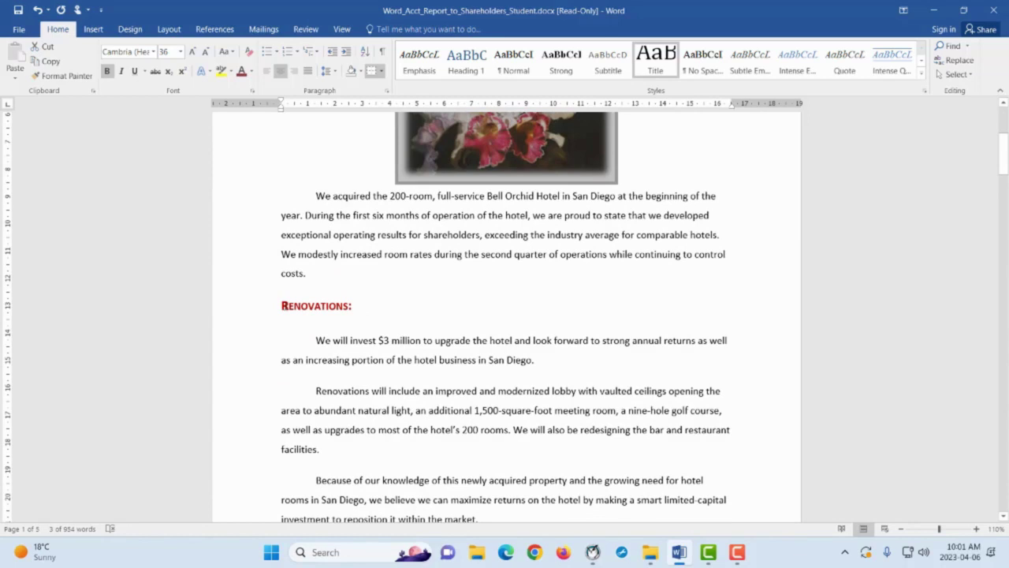
drag(282, 306, 353, 305)
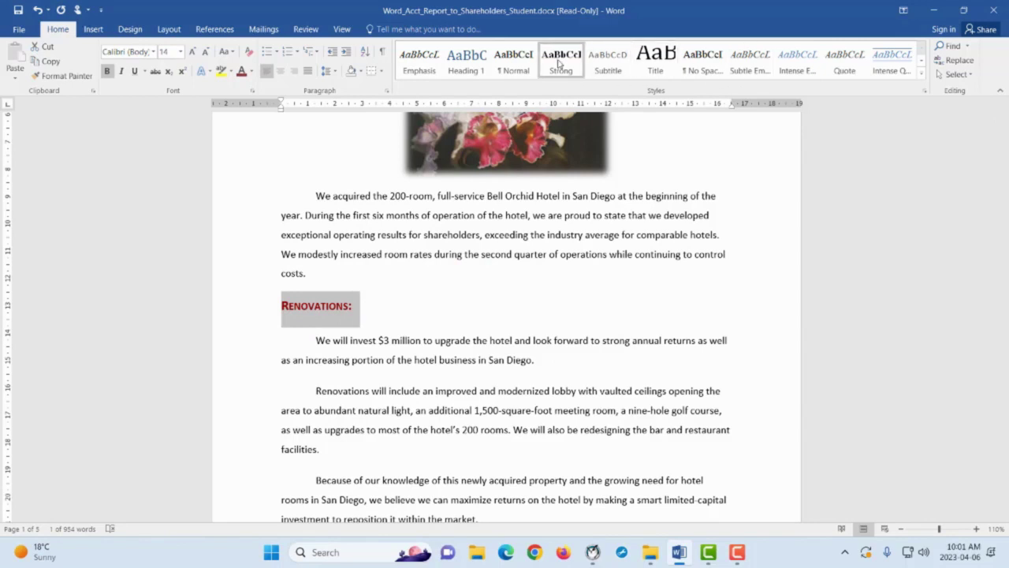
click(468, 73)
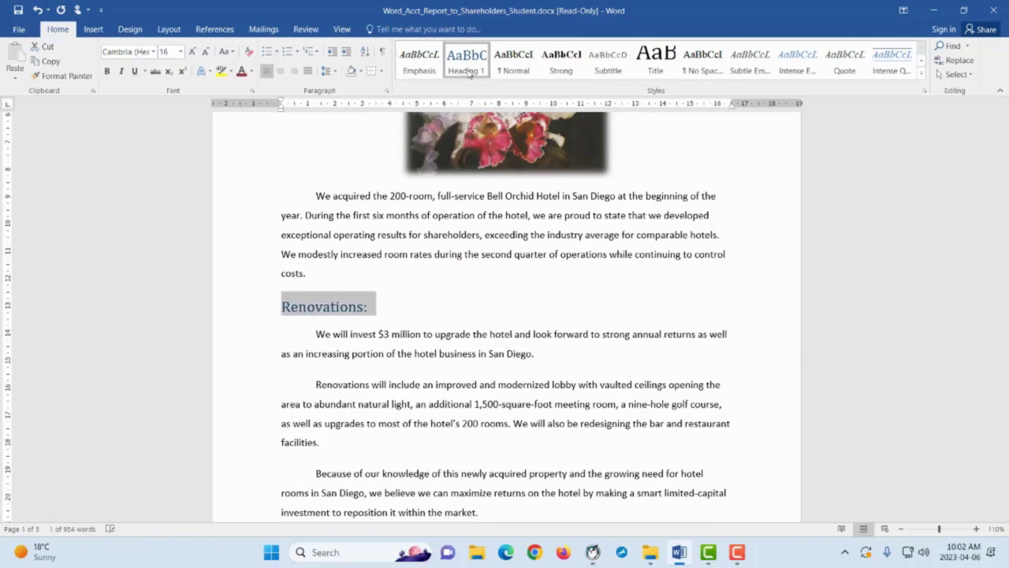
click(108, 71)
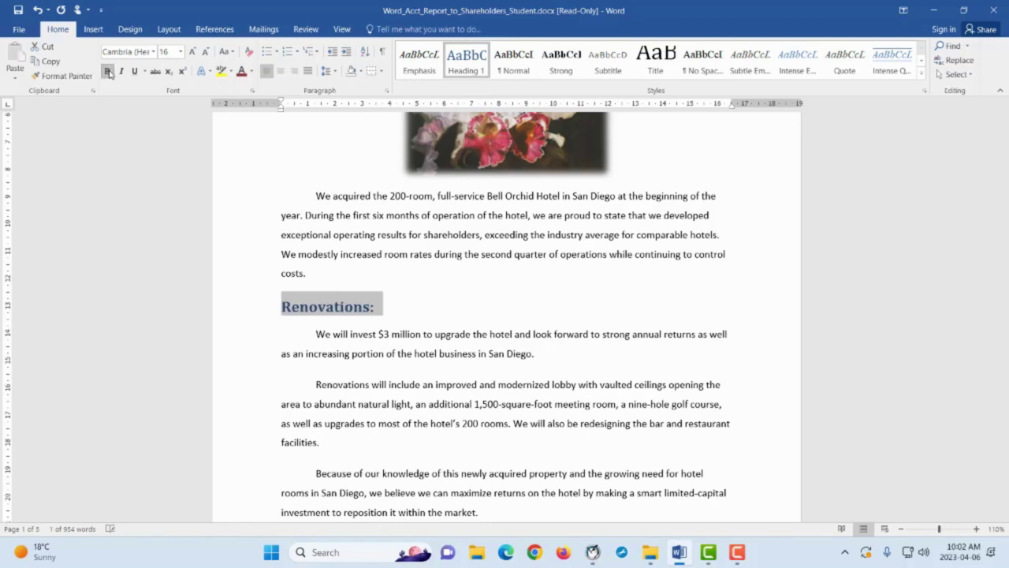
click(242, 71)
Add small caps to the heading and pick up its formatting with Format Painter
click(251, 91)
click(687, 293)
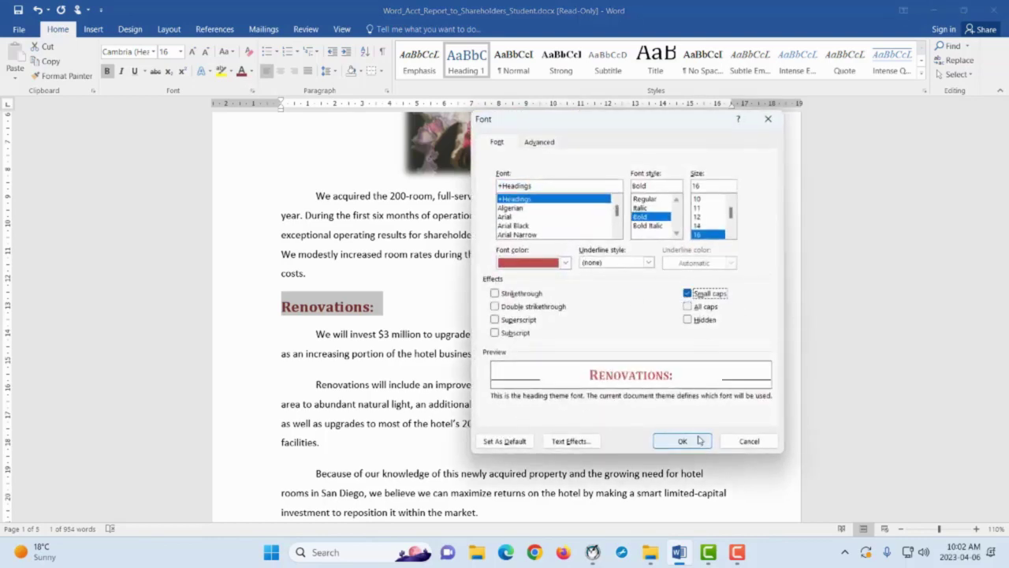
click(687, 439)
click(63, 76)
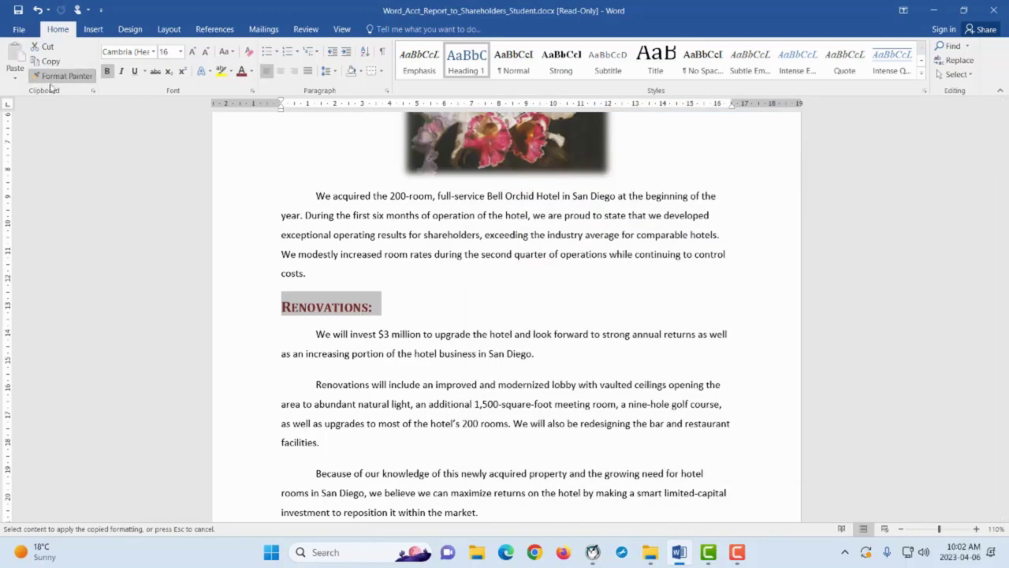
Paint the heading format onto Seasonal and Group Promotions, Reservations, and Room Rates and Occupancy
scroll(323, 318, down, 4)
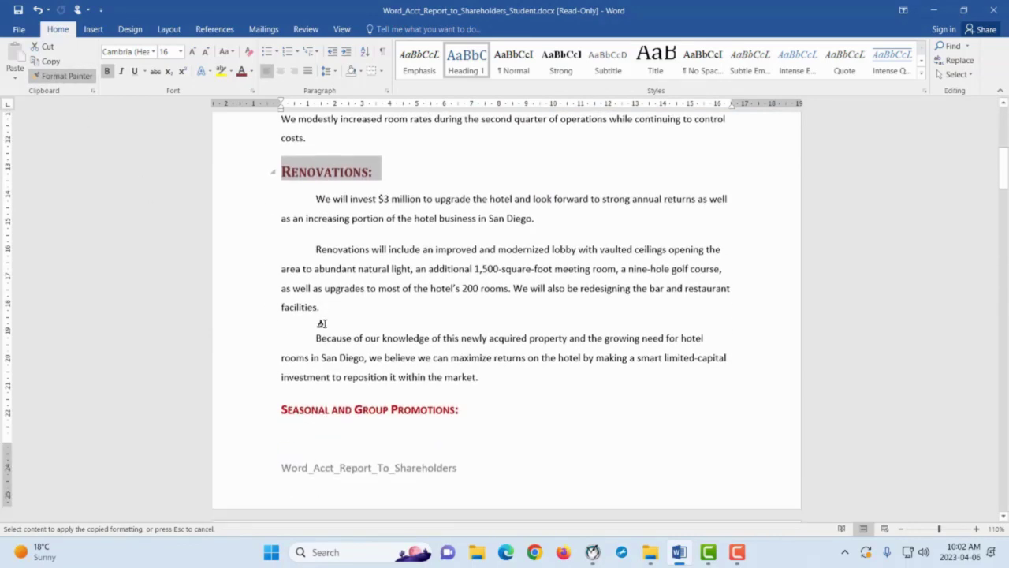
scroll(308, 333, up, 1)
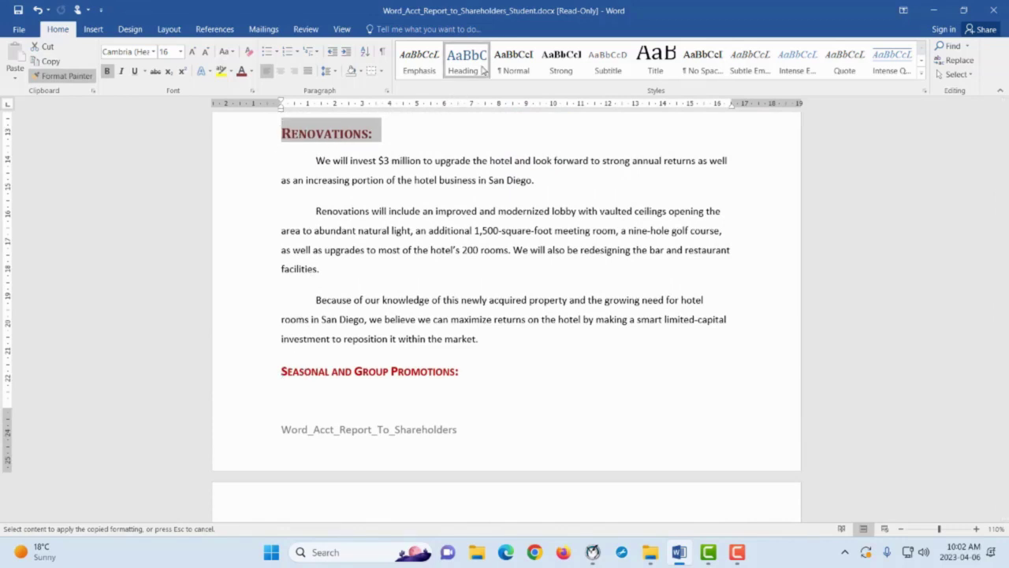
drag(282, 371, 464, 371)
scroll(430, 373, down, 10)
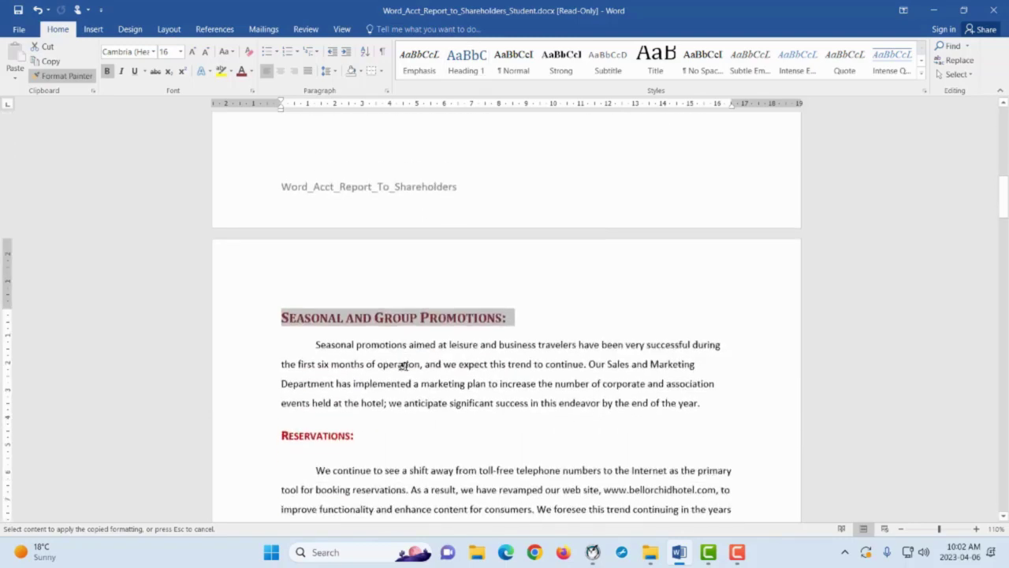
drag(274, 194, 359, 201)
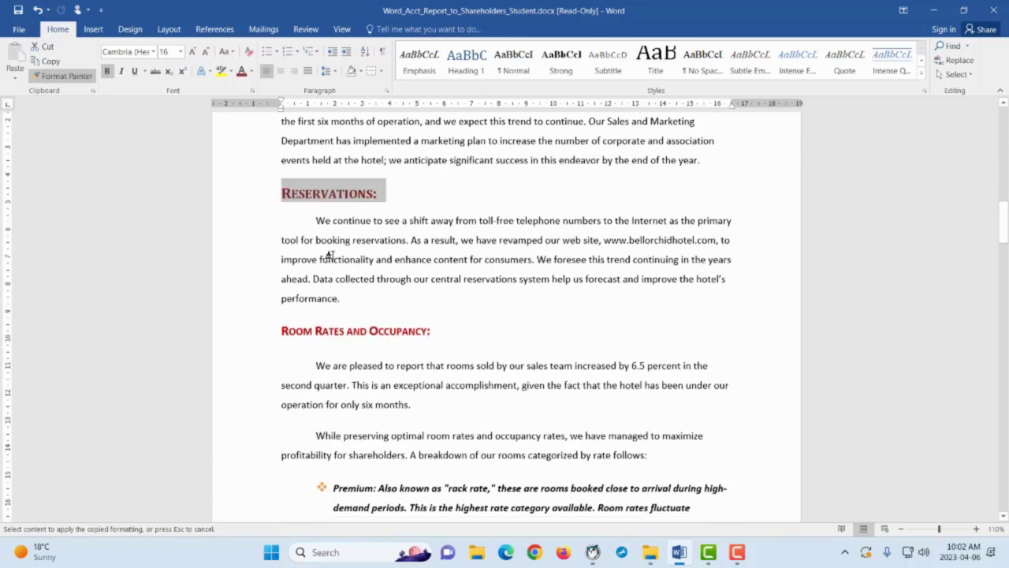
drag(276, 334, 424, 340)
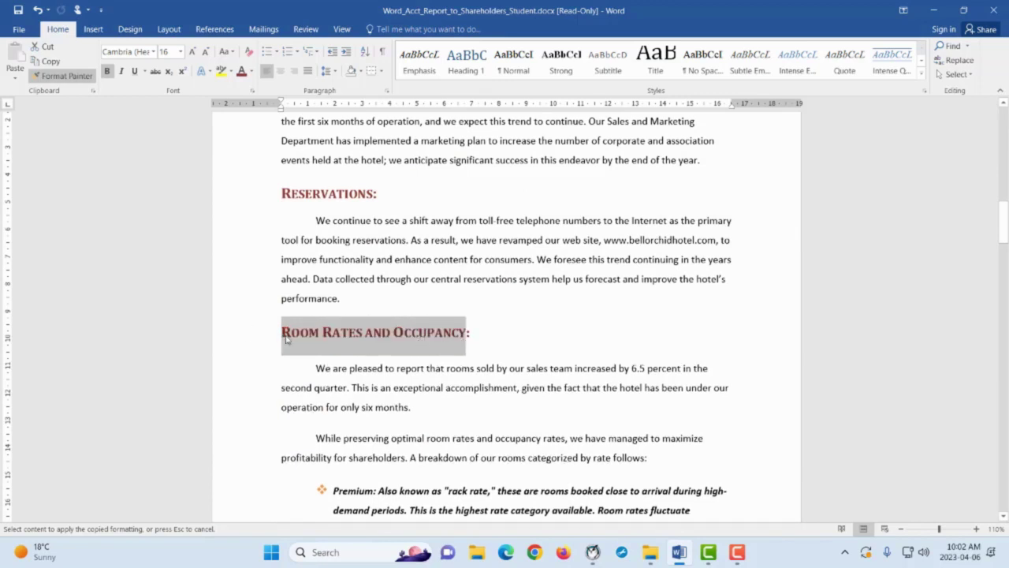
click(465, 334)
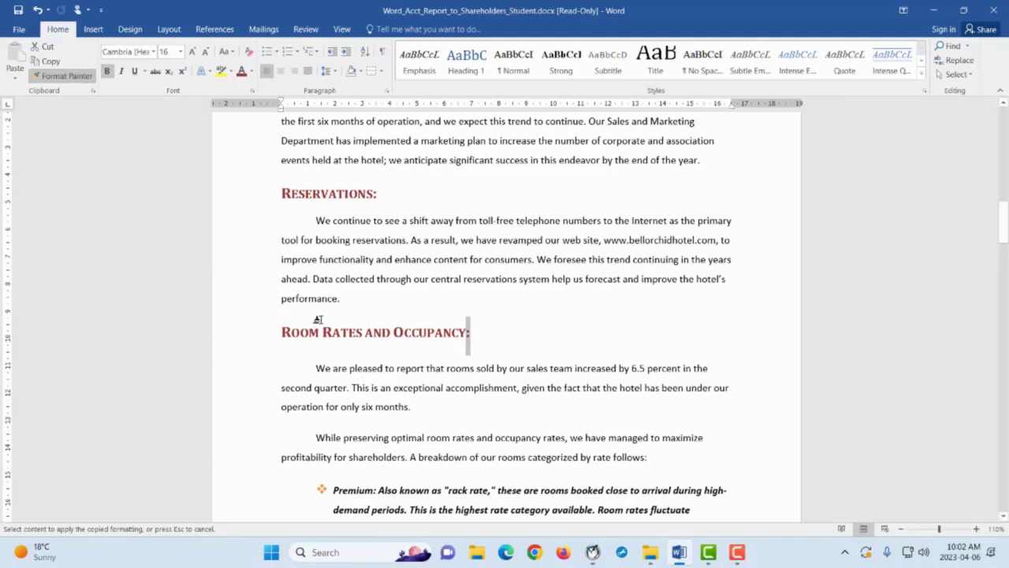
Paint the heading format onto Guest Feedback, Guests Profiles, Revenue, and Operating Costs and Expenses
scroll(317, 319, down, 6)
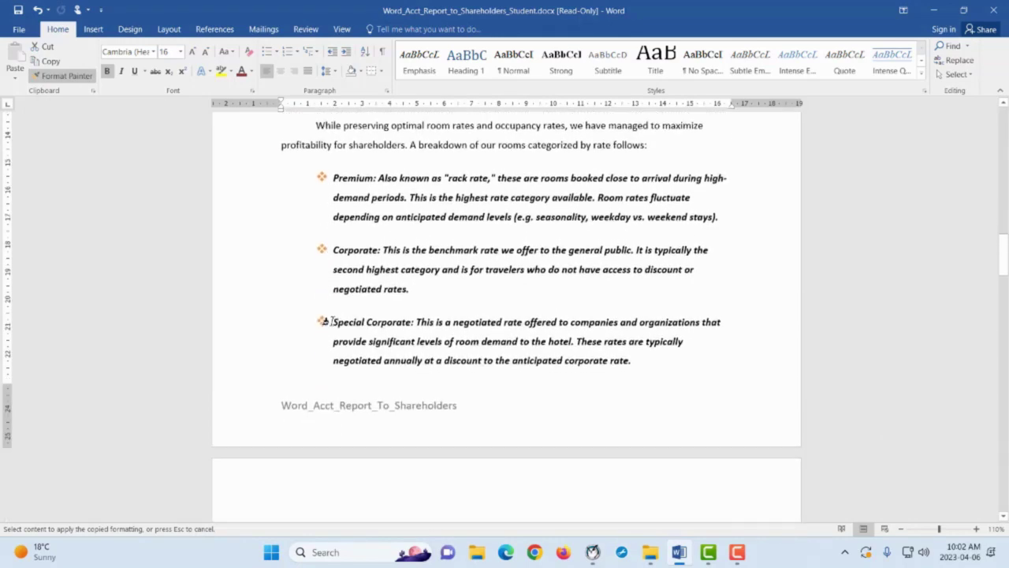
scroll(323, 321, down, 6)
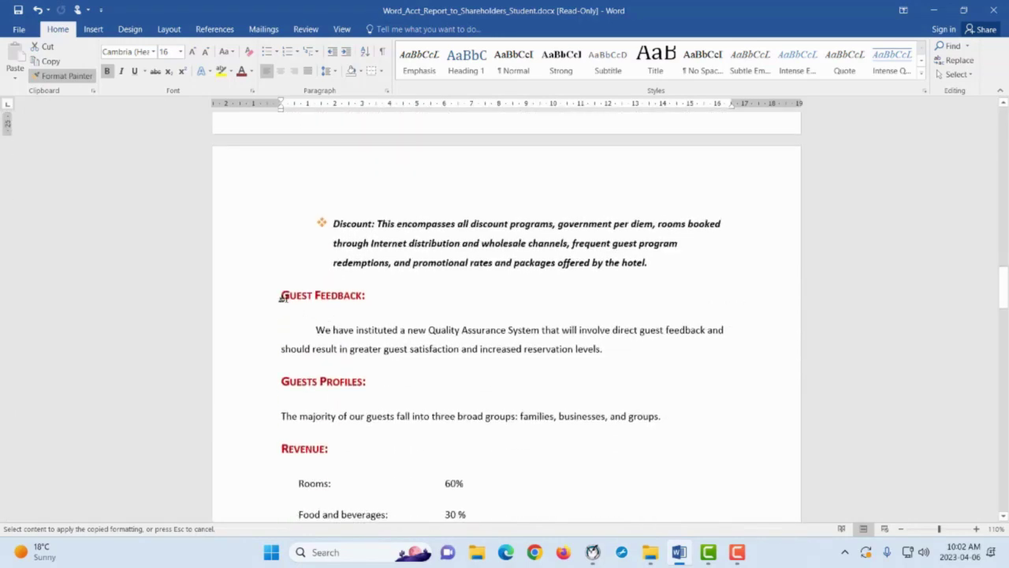
drag(277, 296, 368, 299)
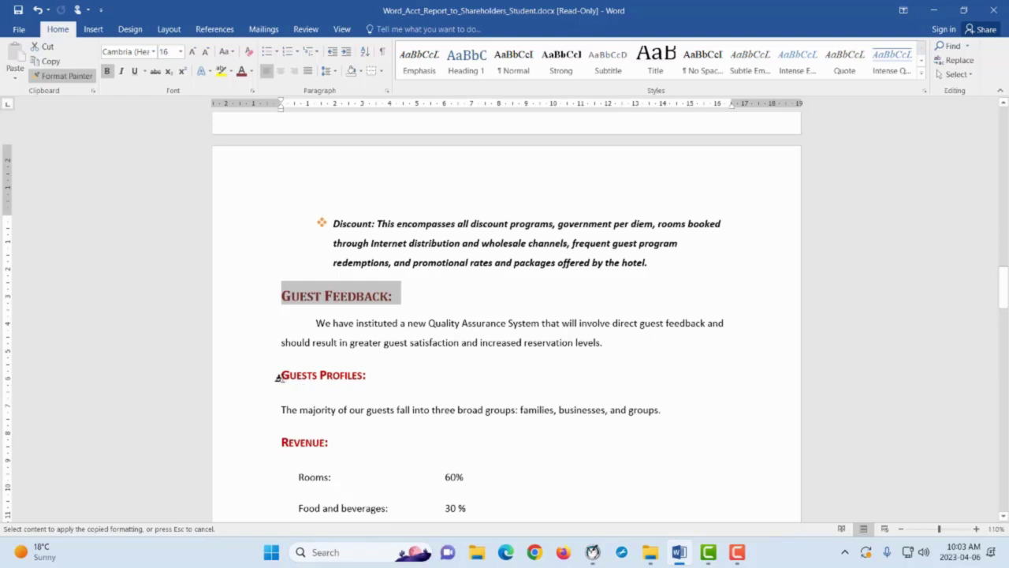
drag(275, 375, 369, 387)
scroll(369, 387, down, 4)
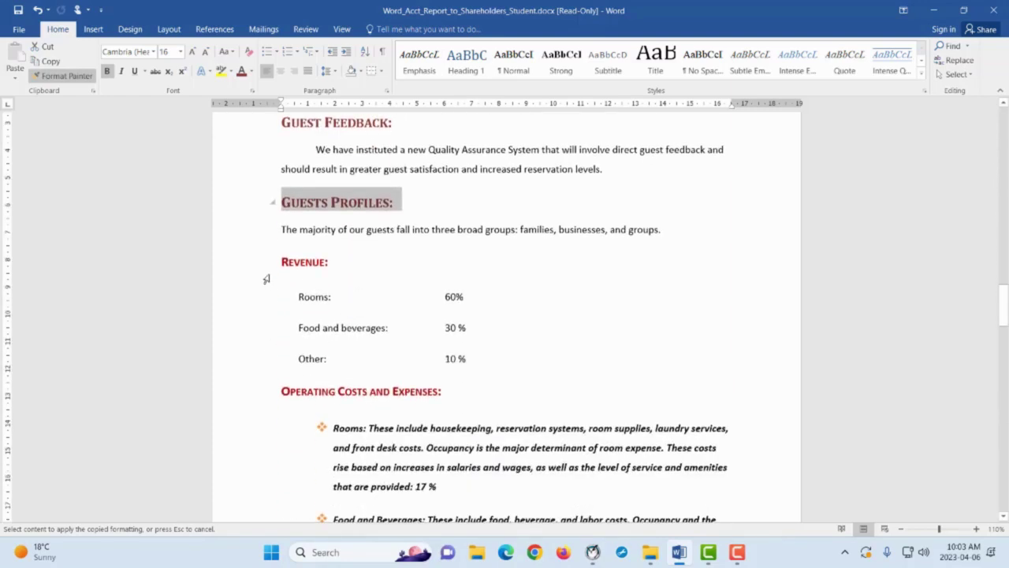
drag(272, 261, 338, 272)
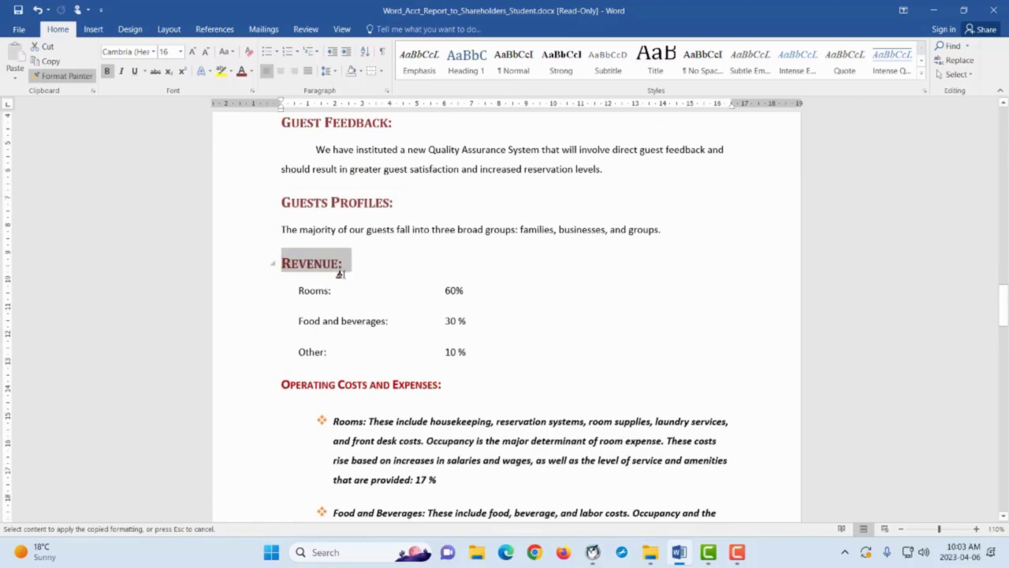
scroll(338, 273, down, 3)
drag(277, 248, 443, 251)
Paint it onto Shares and Facing Our Future with Confidence, then turn Format Painter off
scroll(333, 271, down, 12)
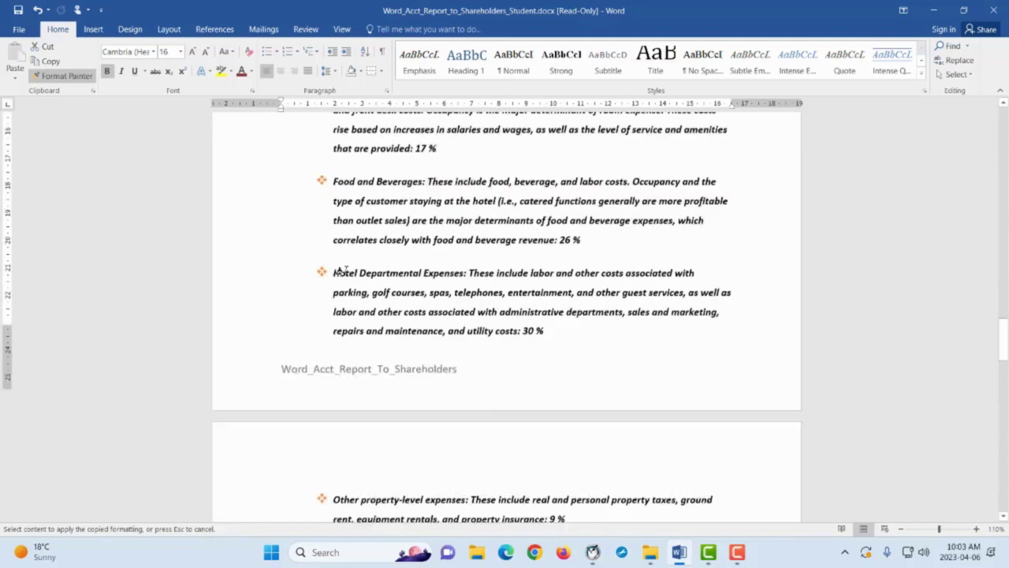
drag(275, 251, 321, 256)
scroll(298, 296, down, 2)
scroll(298, 296, down, 4)
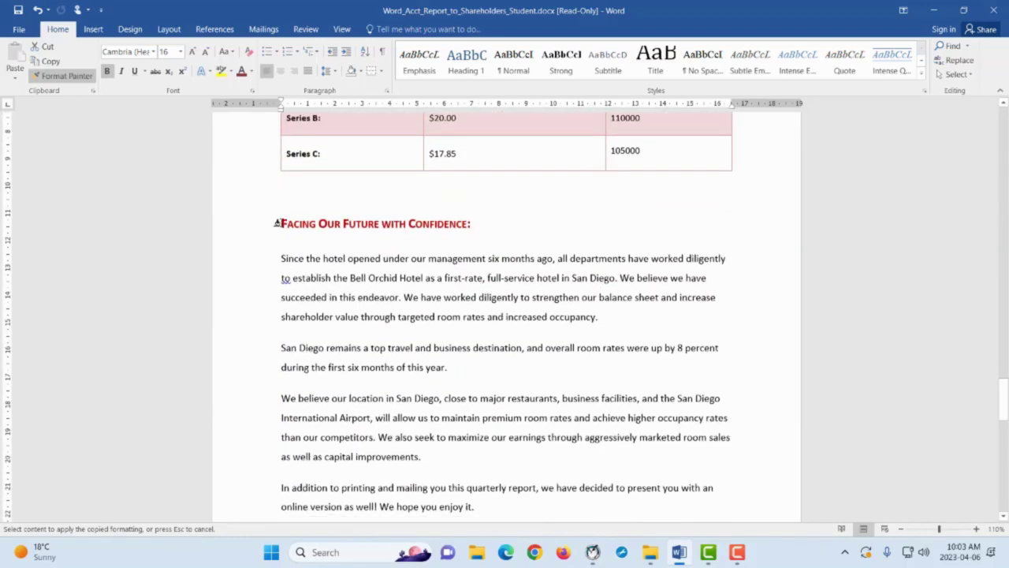
drag(277, 224, 477, 224)
scroll(429, 233, down, 1)
scroll(412, 232, down, 15)
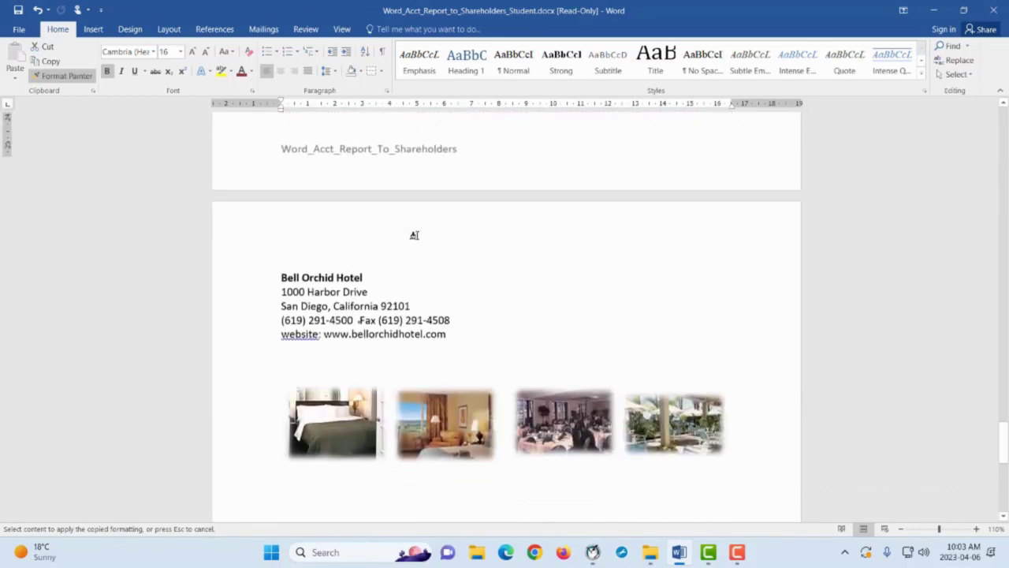
scroll(406, 247, up, 8)
scroll(404, 246, up, 8)
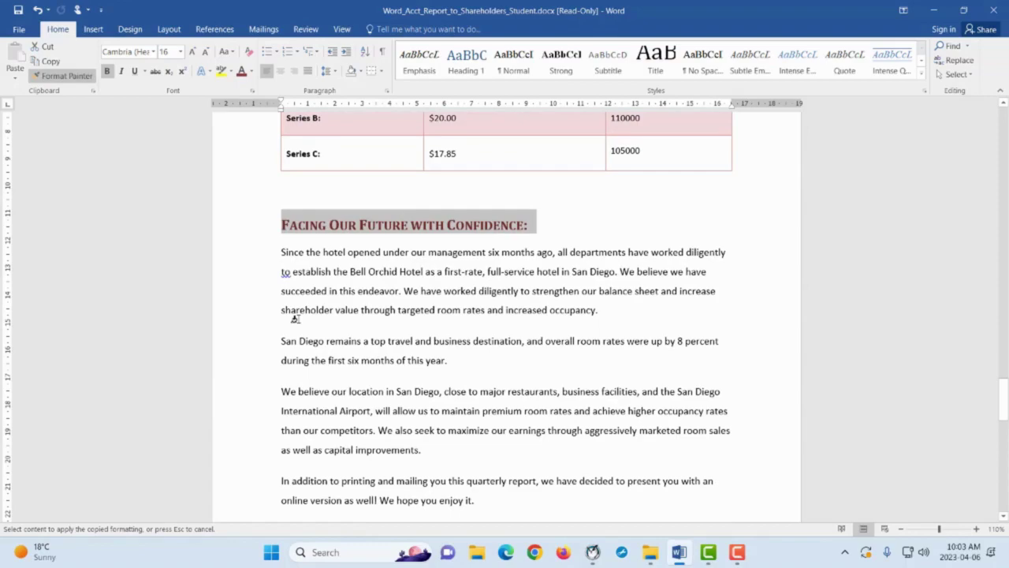
click(295, 319)
scroll(333, 293, up, 14)
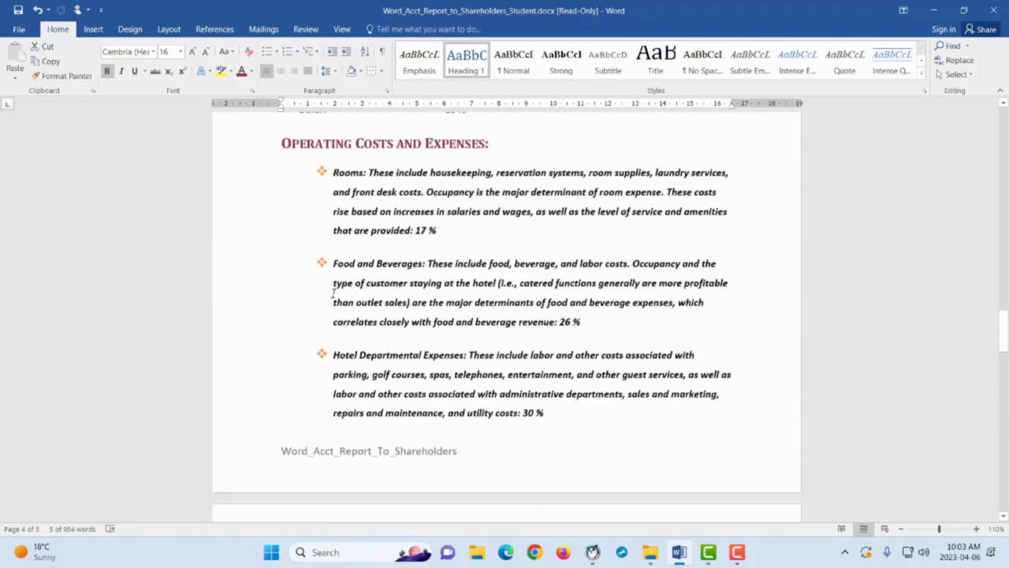
scroll(332, 293, up, 15)
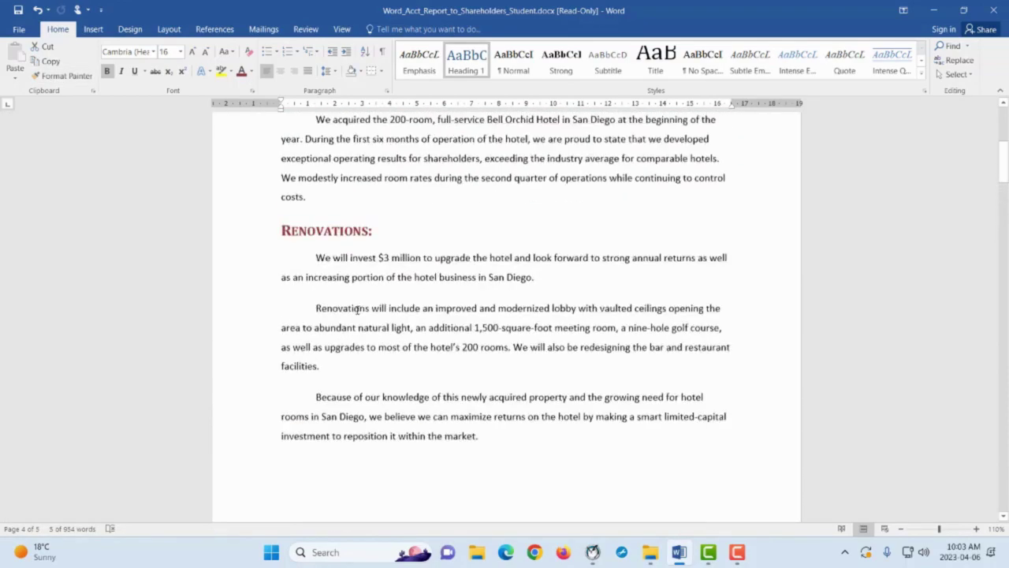
scroll(348, 306, up, 5)
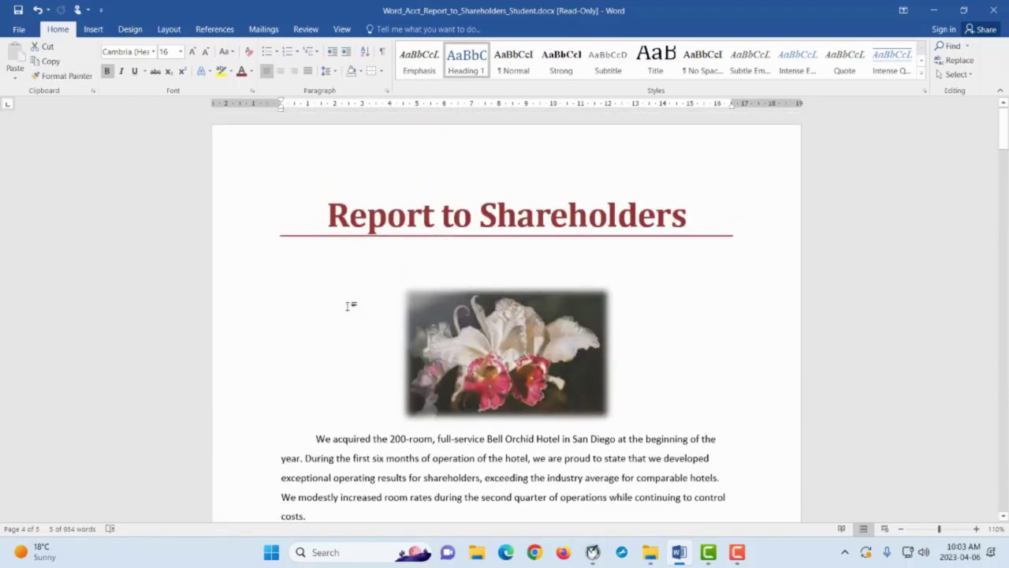
With the cursor before the title, open the References tab's Table of Contents gallery
click(324, 216)
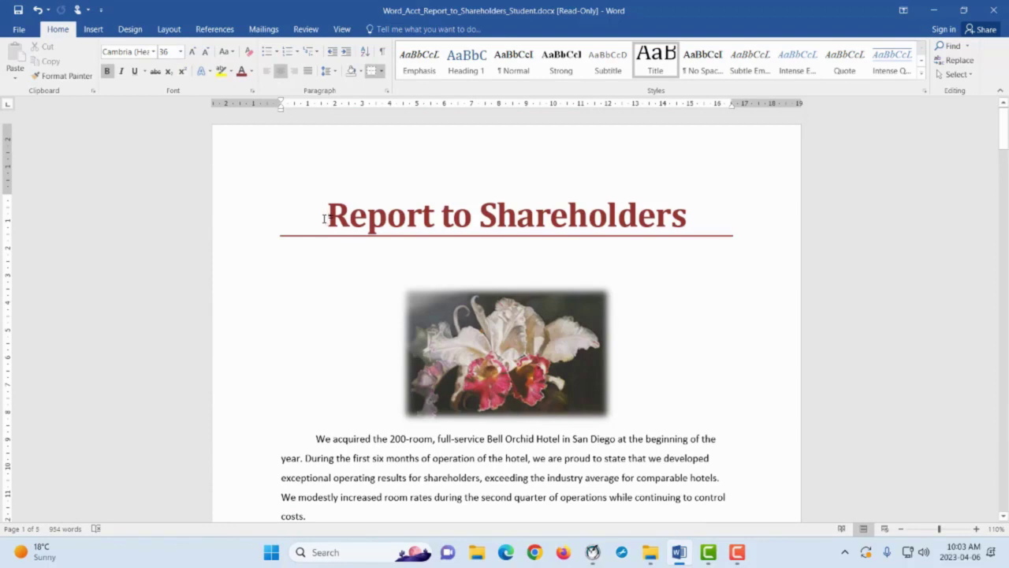
click(222, 32)
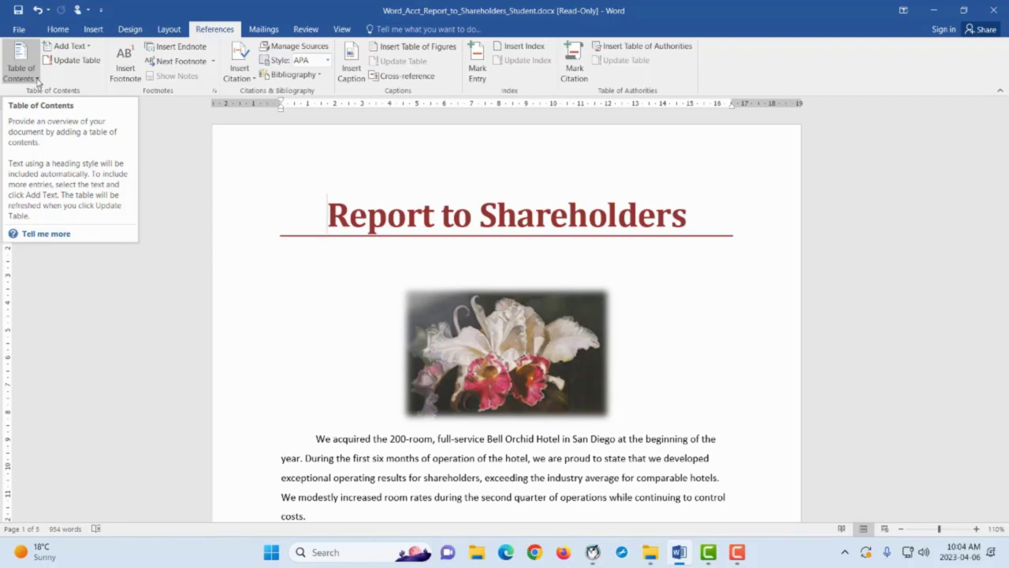
click(36, 79)
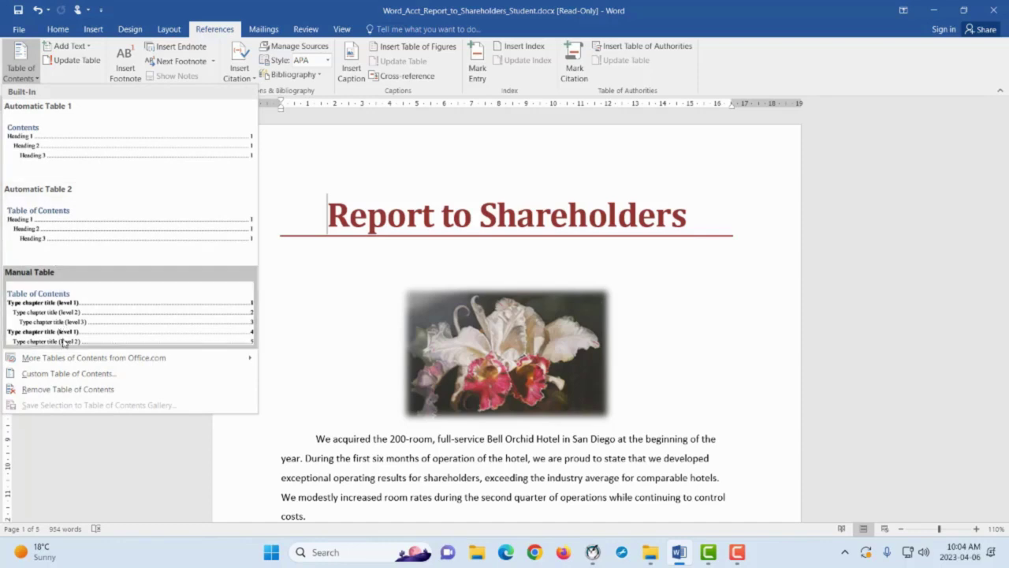
Insert Automatic Table 2, listing nine headings on pages 1 to 4
click(67, 235)
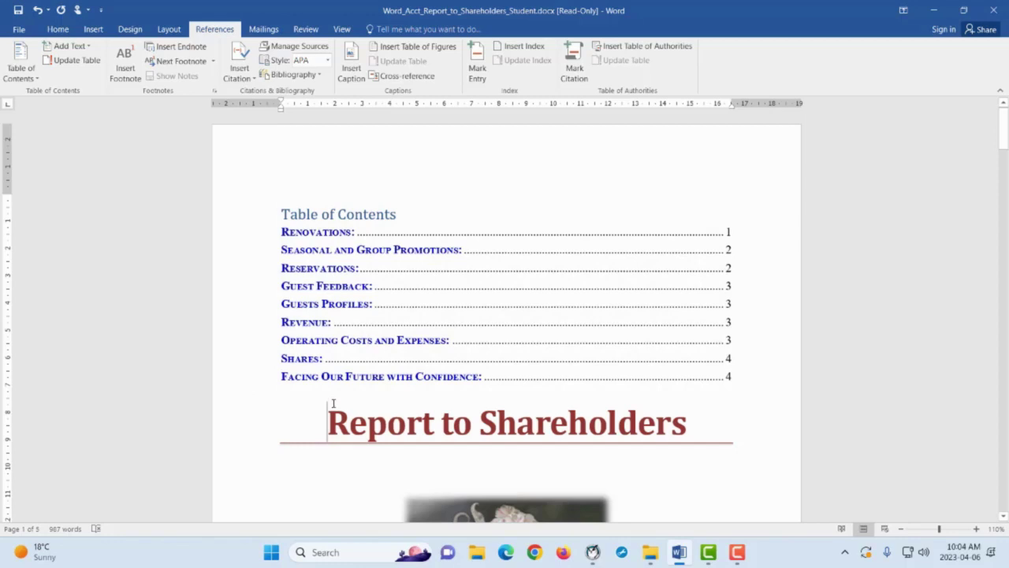
scroll(379, 410, down, 1)
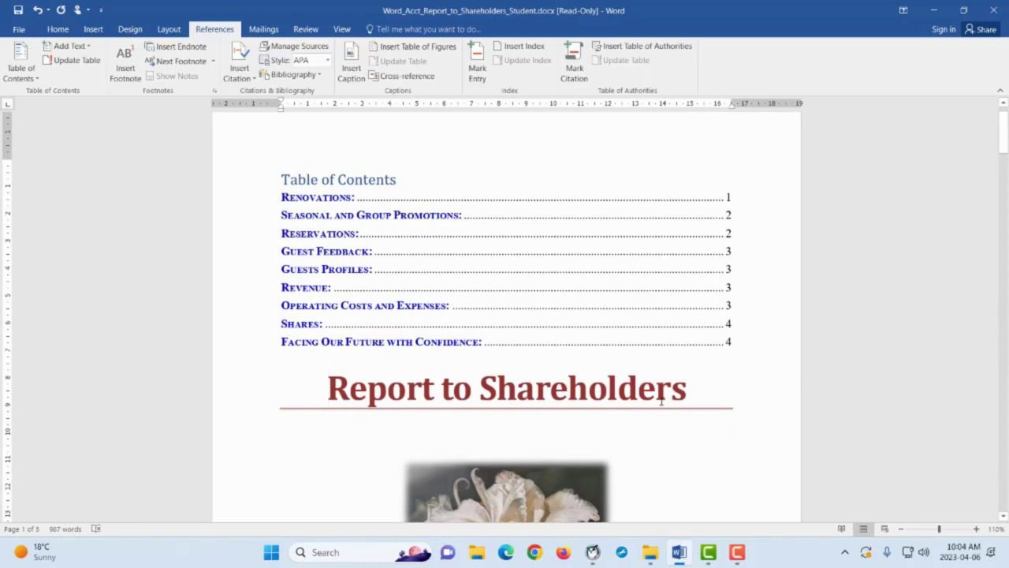
scroll(503, 394, up, 1)
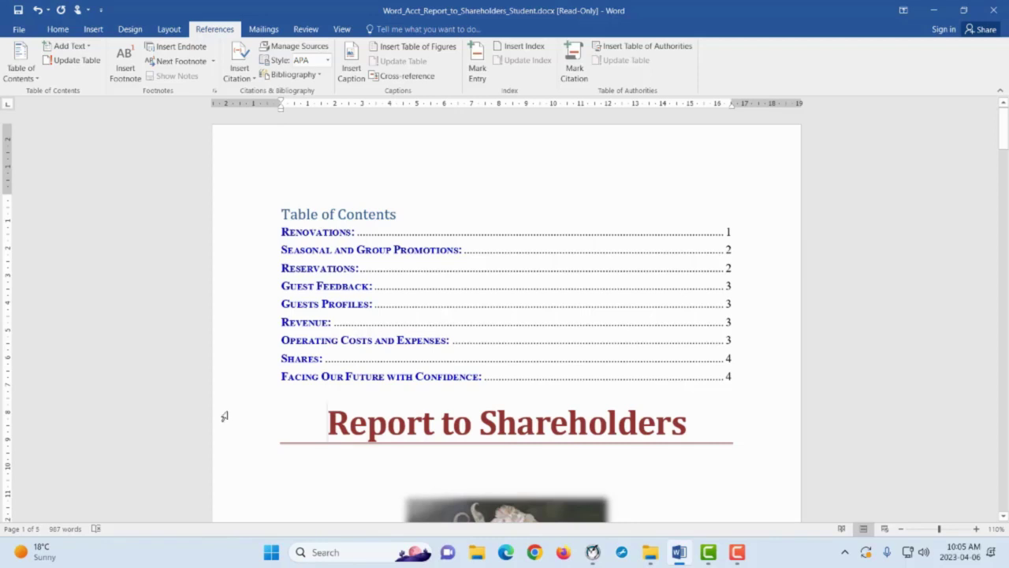
Insert a page break before the title so the table of contents stands alone on page 1
click(93, 30)
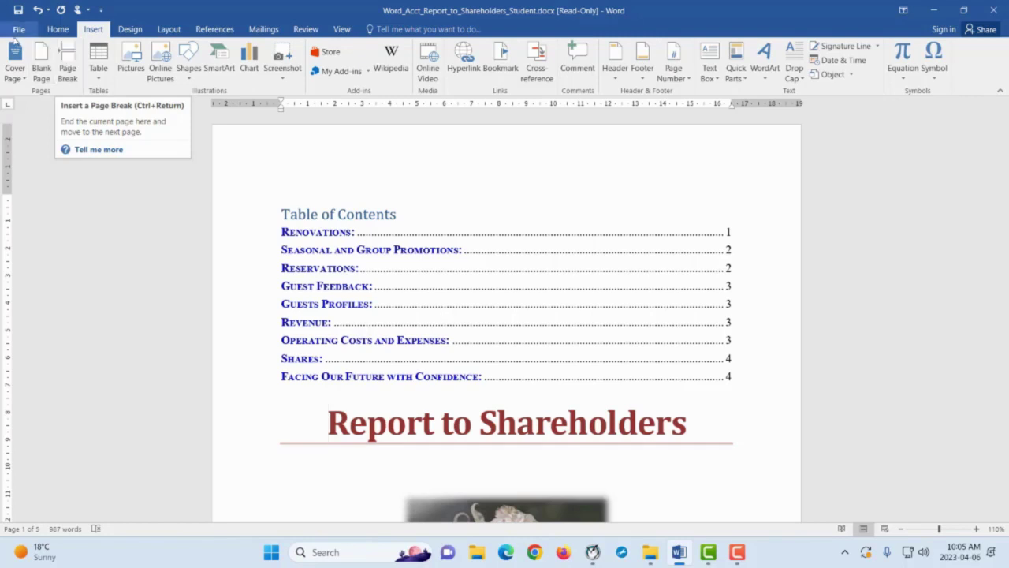
click(67, 67)
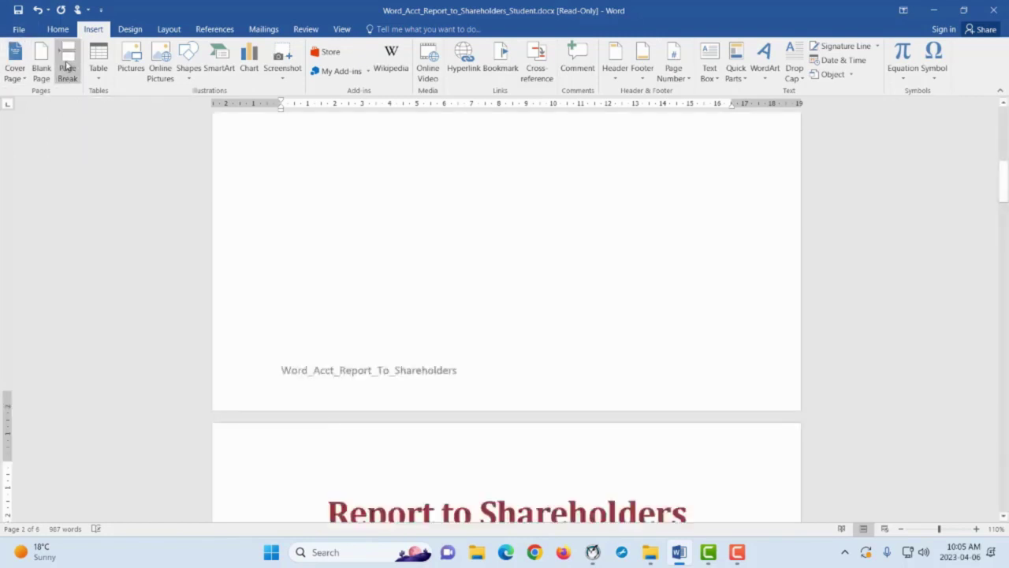
scroll(386, 204, up, 3)
scroll(387, 204, up, 10)
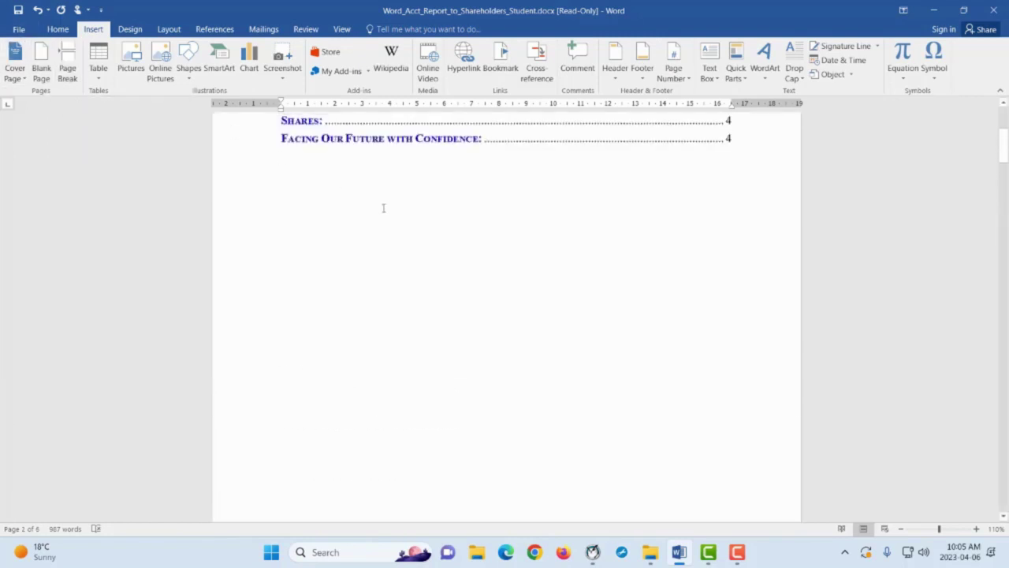
click(289, 207)
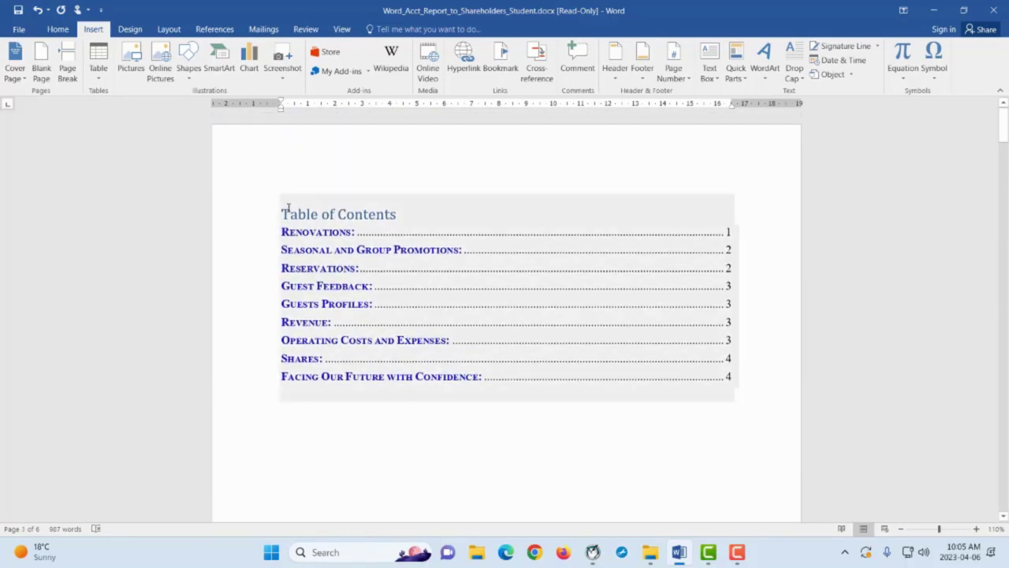
scroll(371, 391, down, 15)
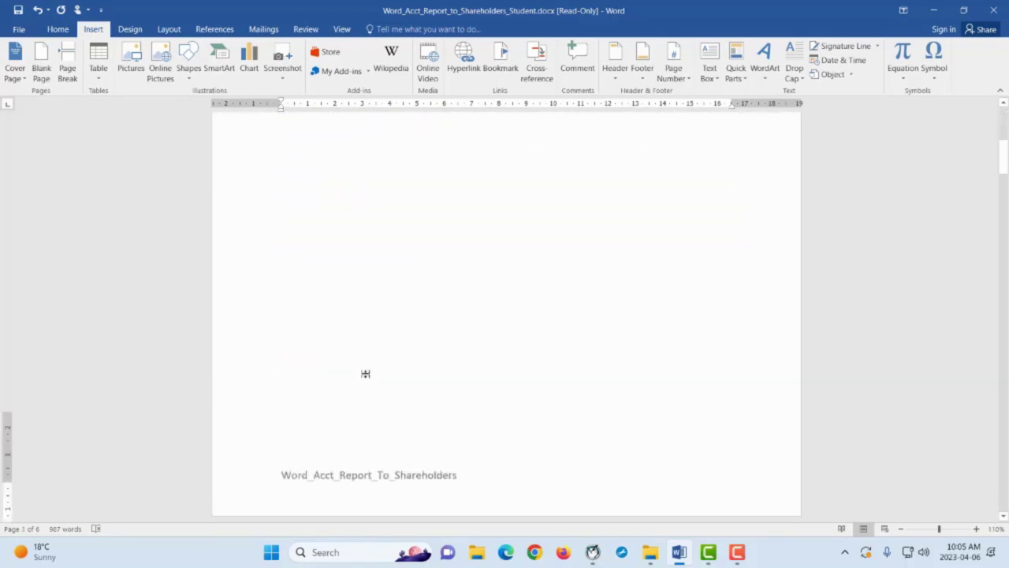
scroll(359, 369, down, 1)
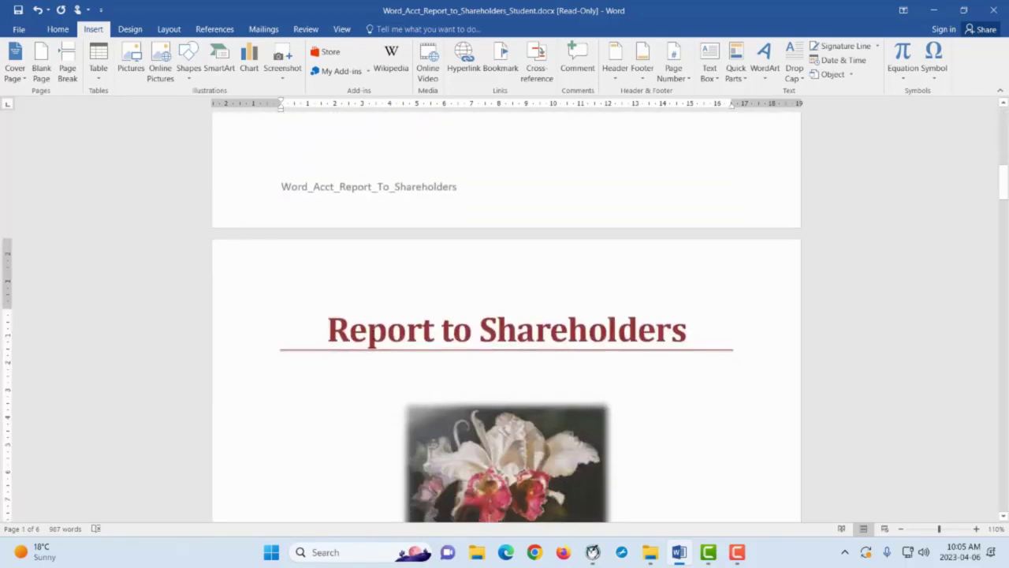
click(324, 329)
scroll(339, 341, up, 15)
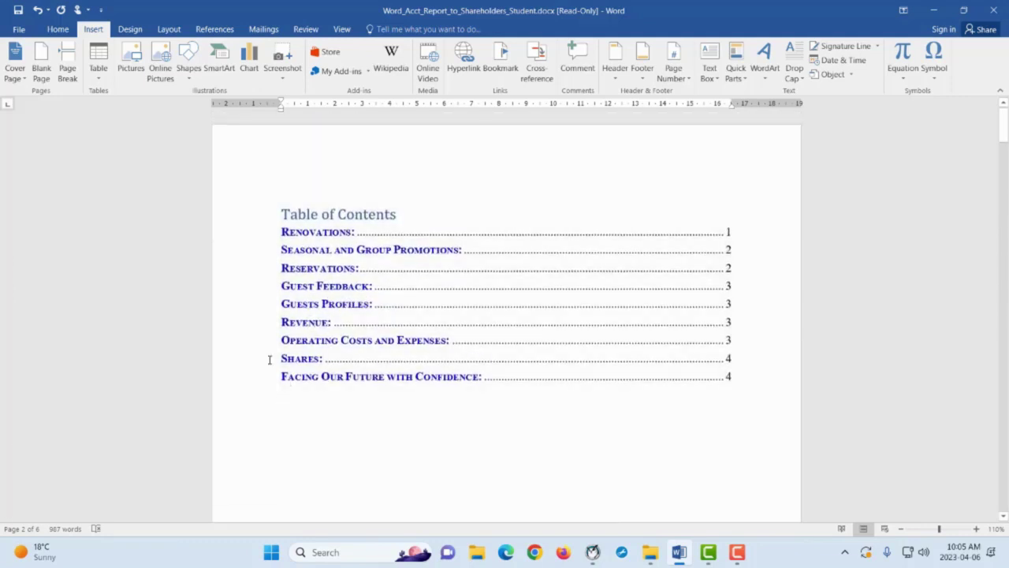
click(269, 360)
click(368, 456)
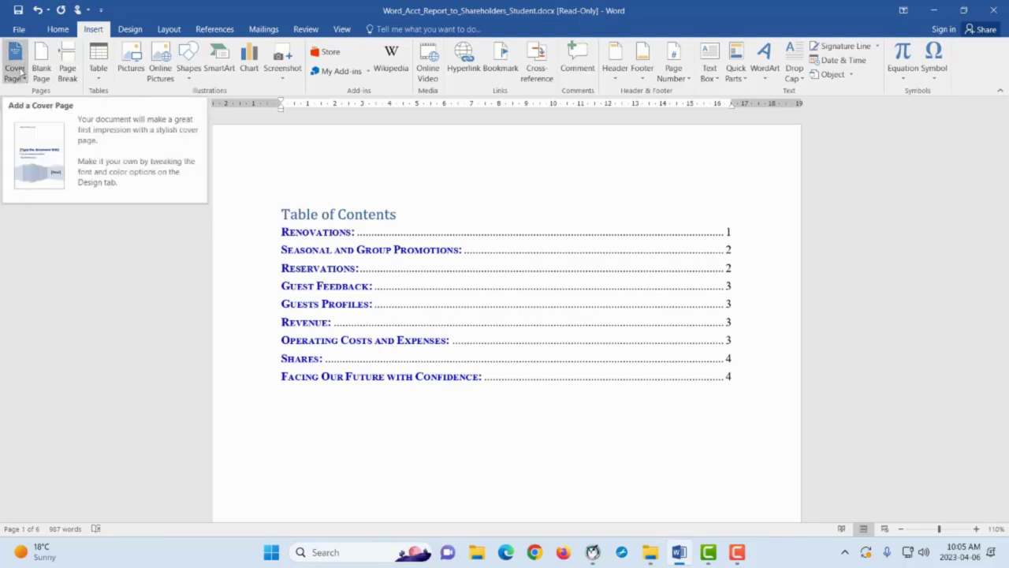
Insert the Facet cover page from the Cover Page gallery
click(20, 67)
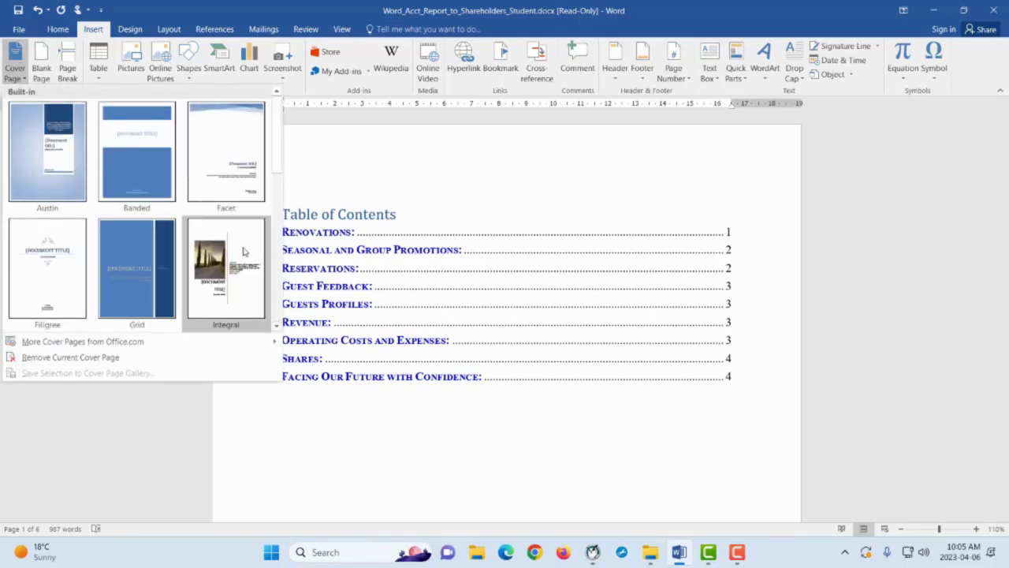
scroll(213, 285, down, 5)
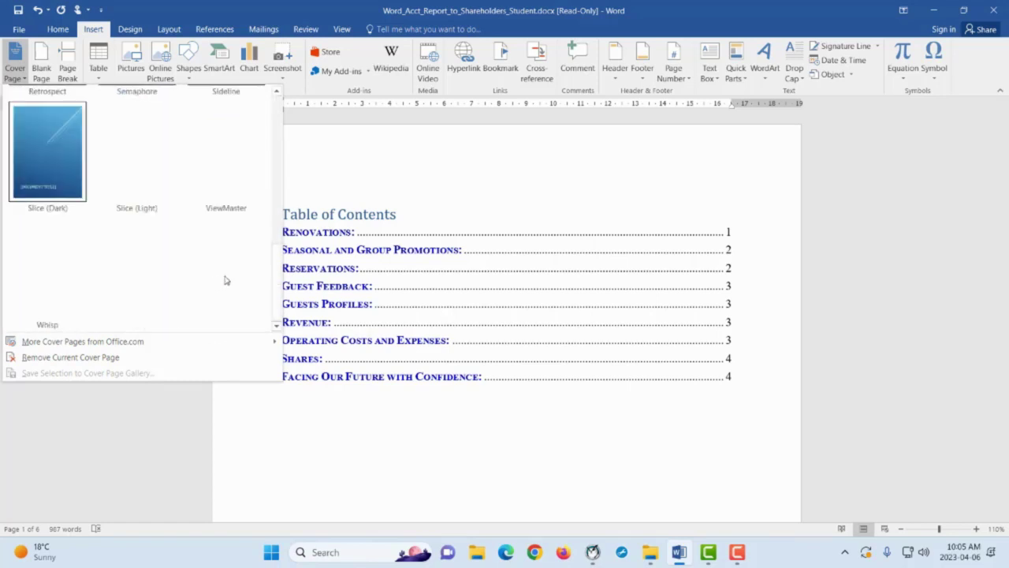
scroll(210, 245, up, 5)
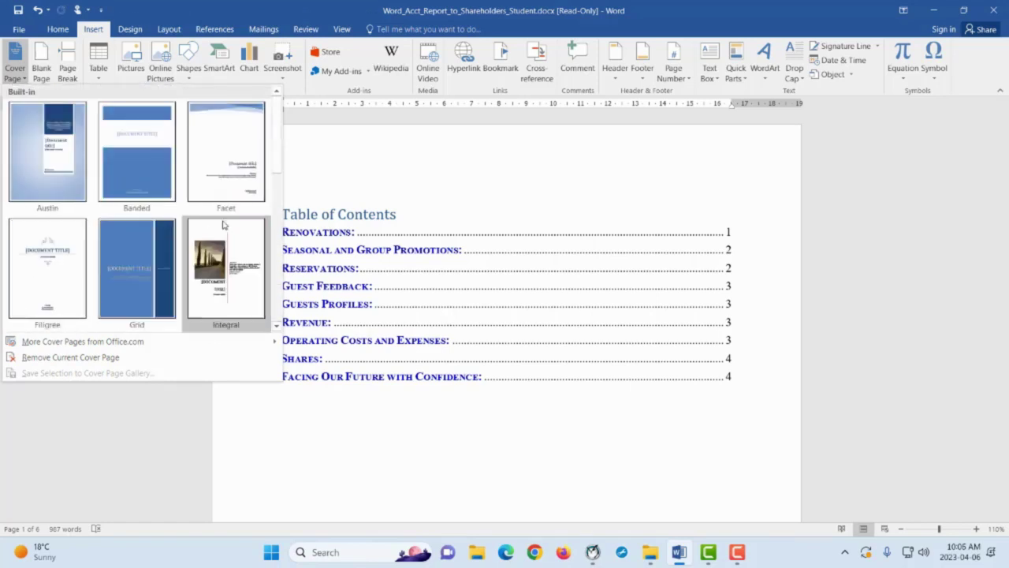
click(220, 178)
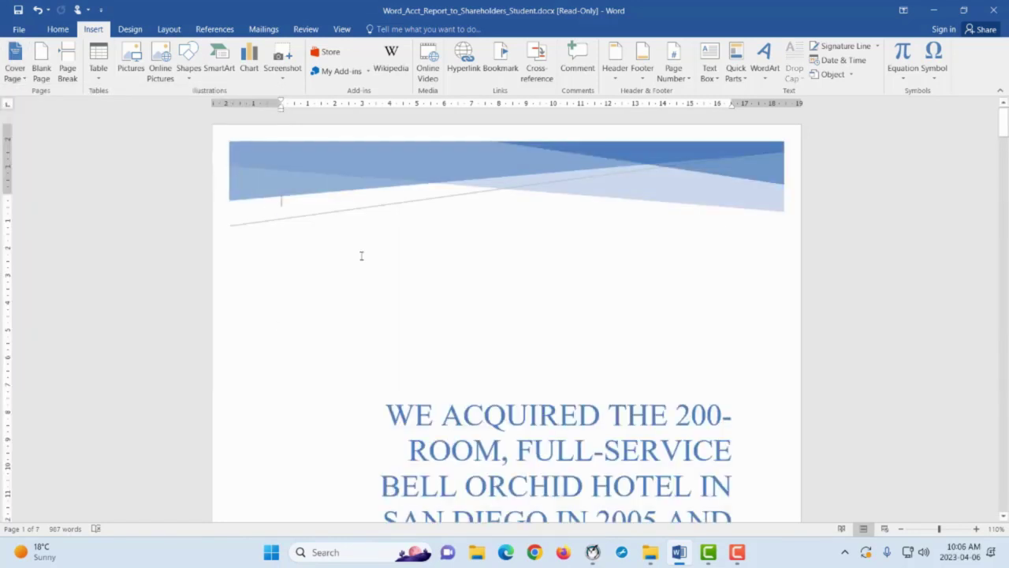
Select the cover page's title control and look over the new cover page
scroll(361, 254, down, 3)
click(344, 351)
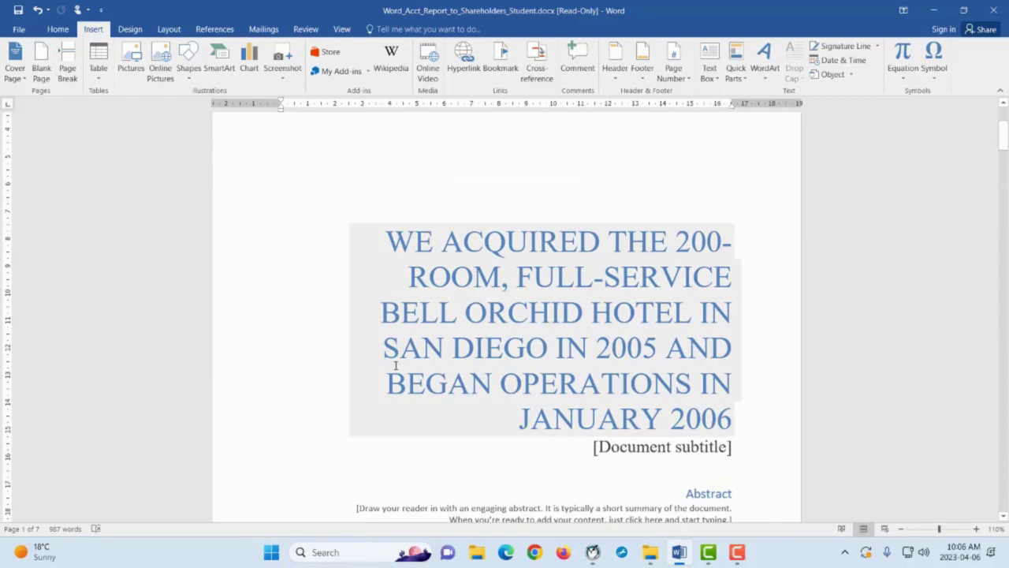
click(372, 419)
scroll(349, 444, down, 15)
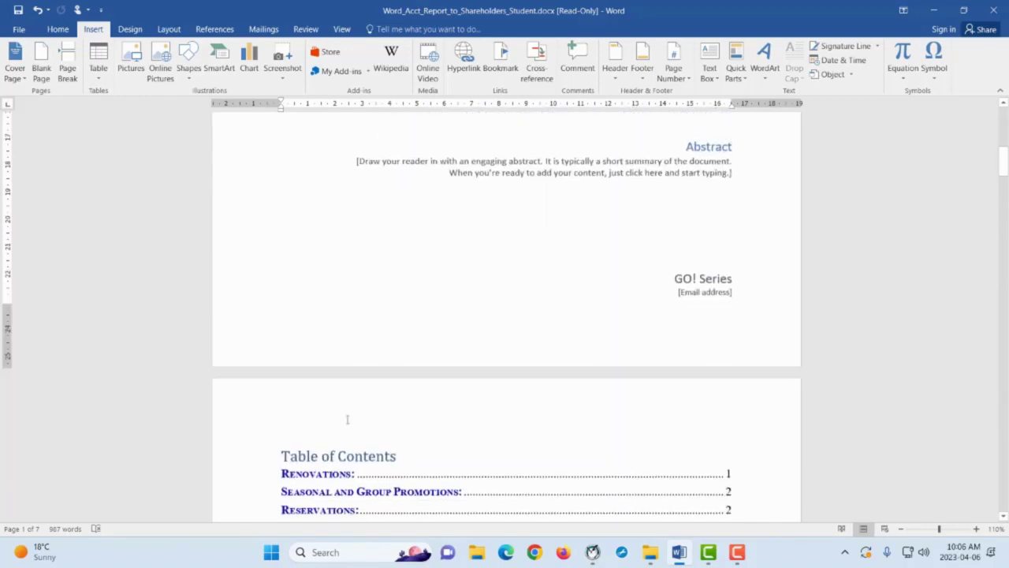
scroll(352, 416, down, 10)
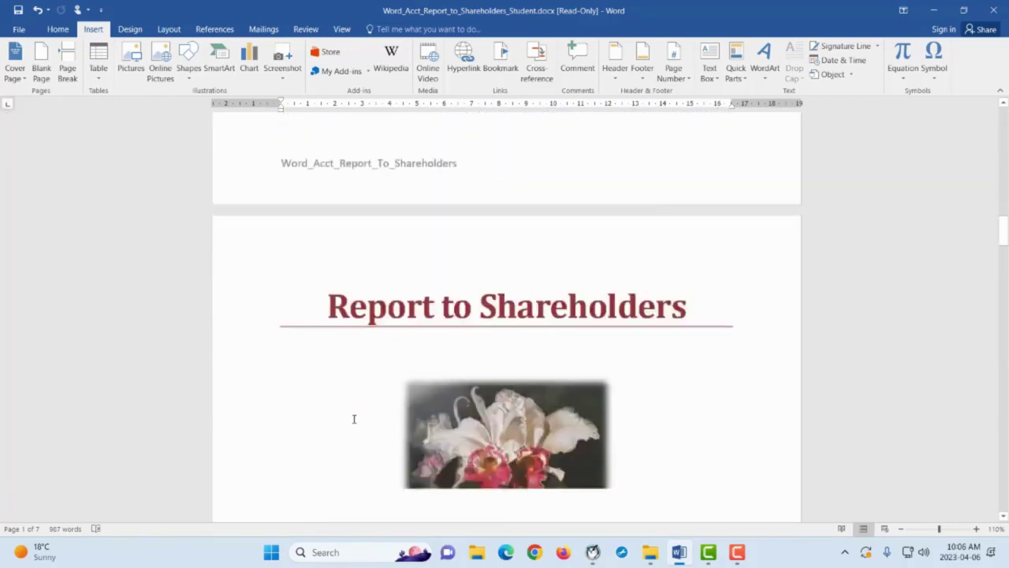
drag(999, 251, 999, 138)
Replace the cover title with 'REPORT' and type 'To shareholders' as the subtitle
click(675, 373)
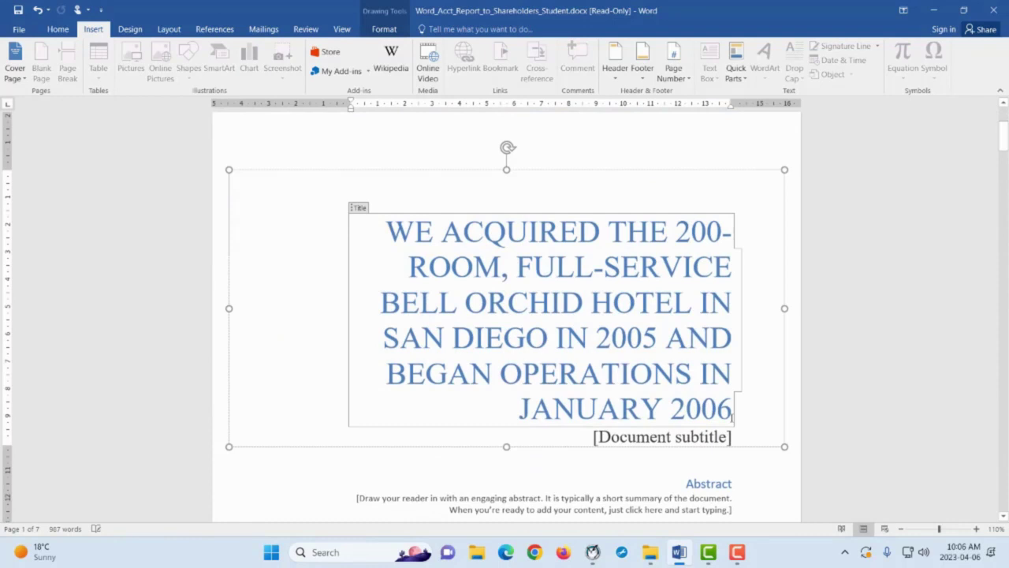
drag(733, 416, 405, 230)
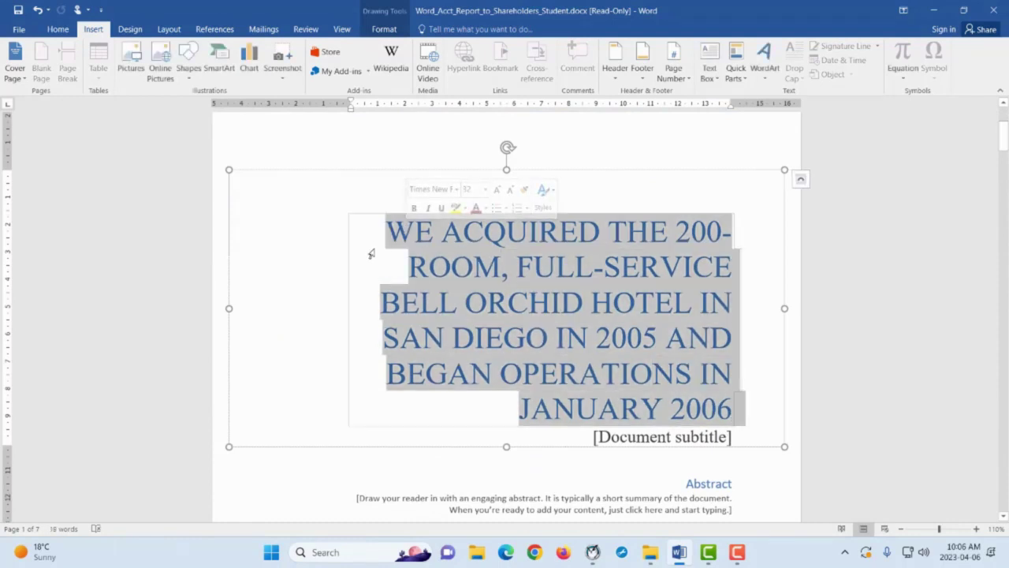
text(RE)
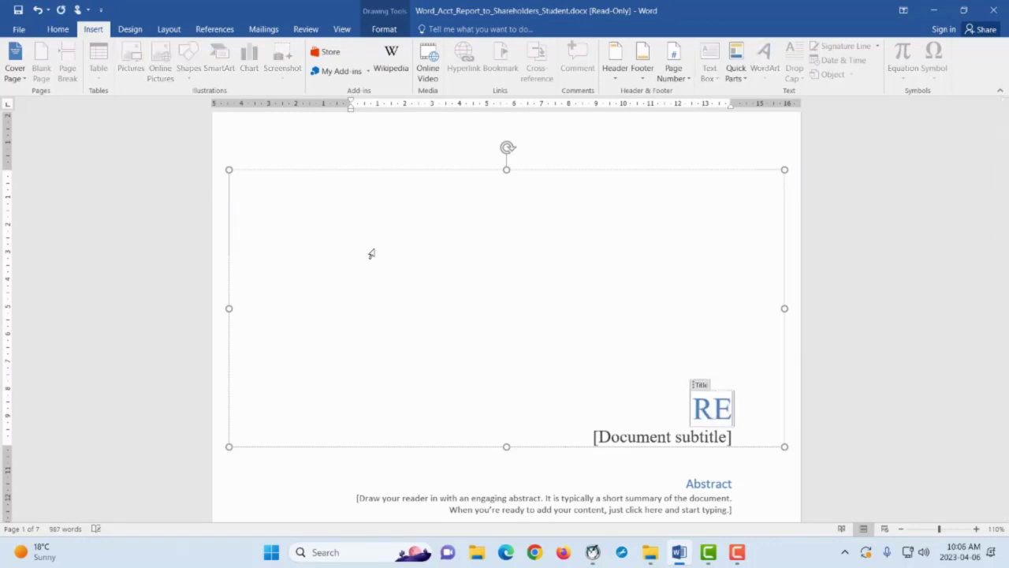
text(PORT)
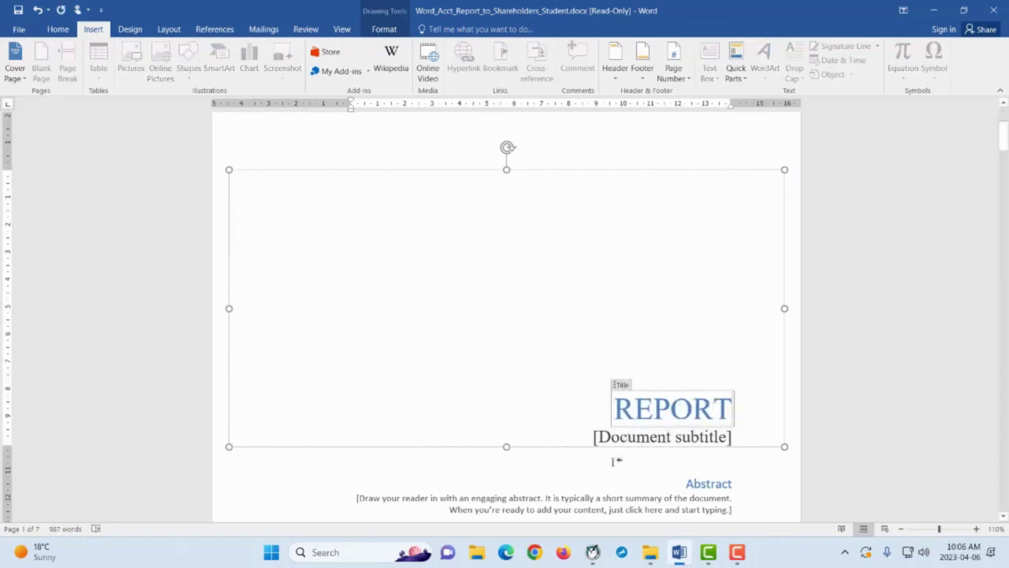
click(625, 440)
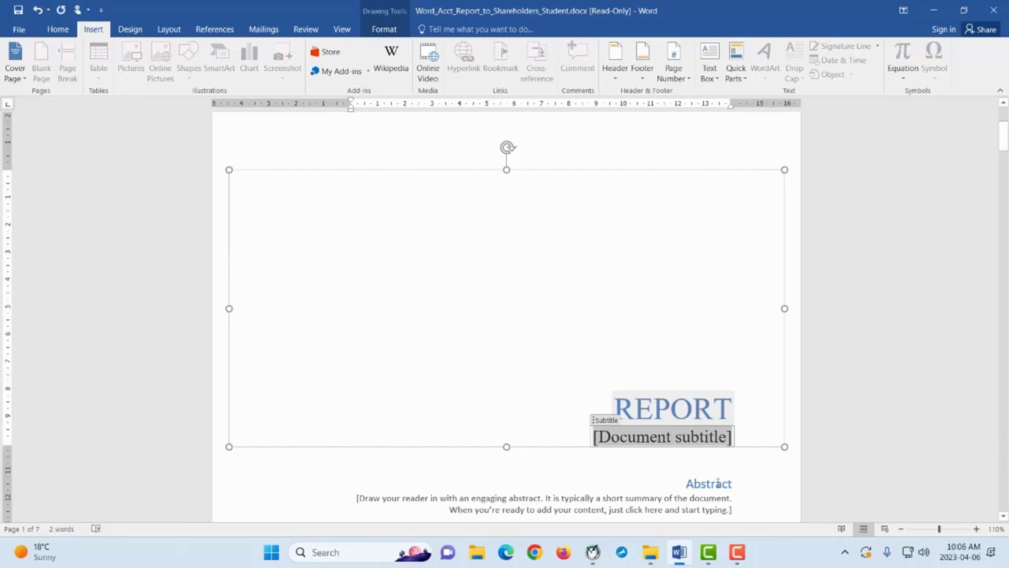
key(Delete)
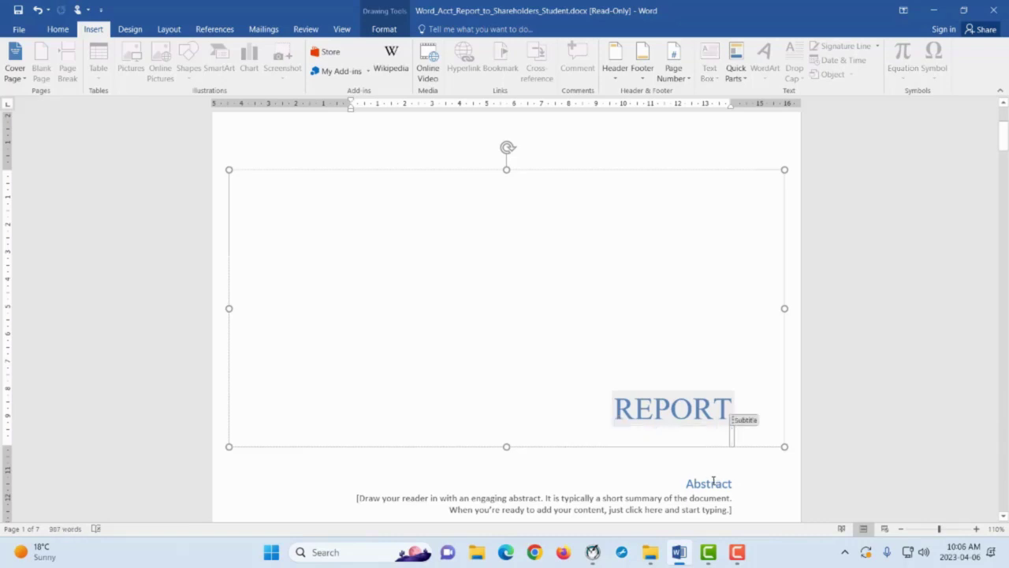
click(37, 11)
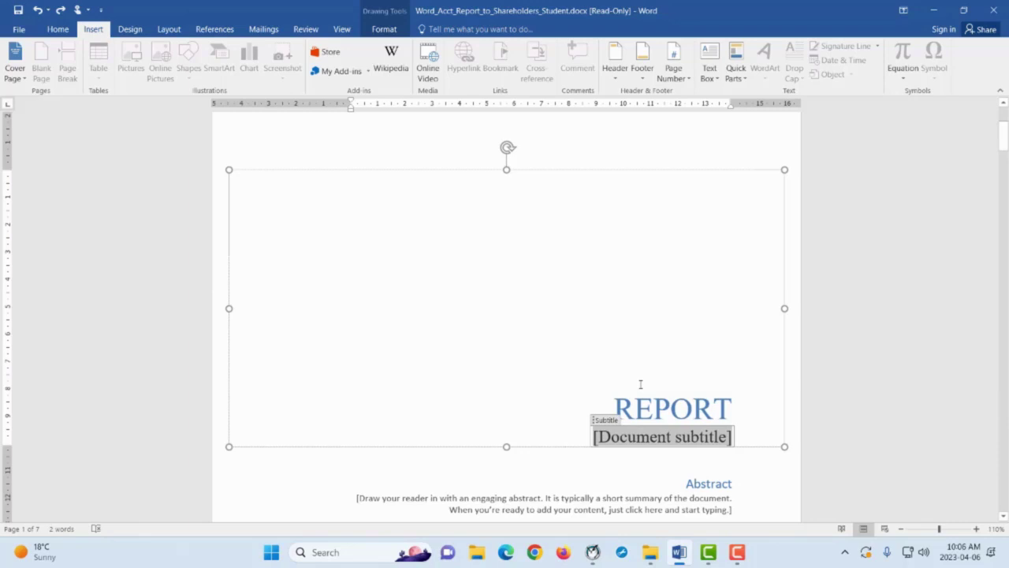
text(To)
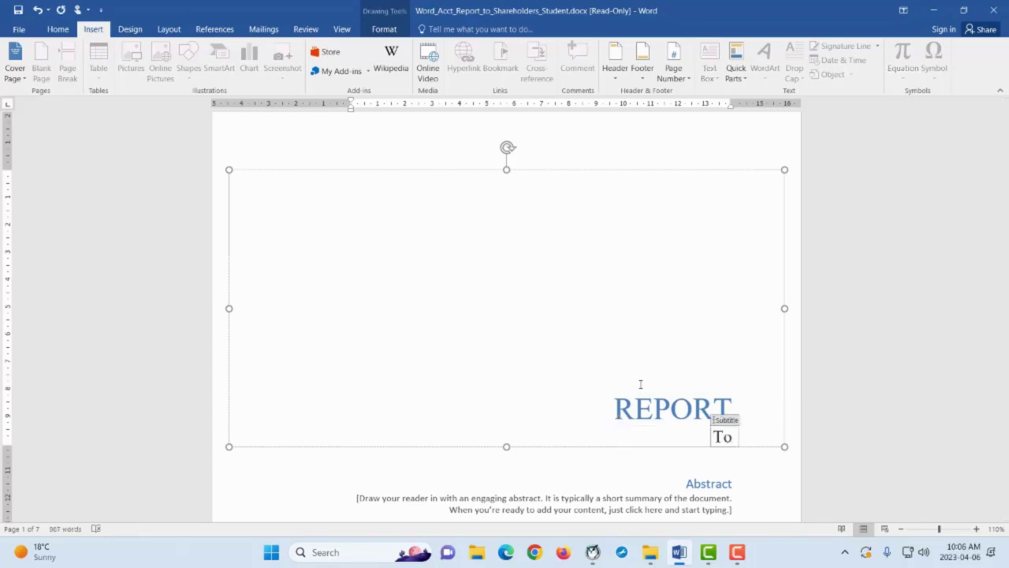
text( share)
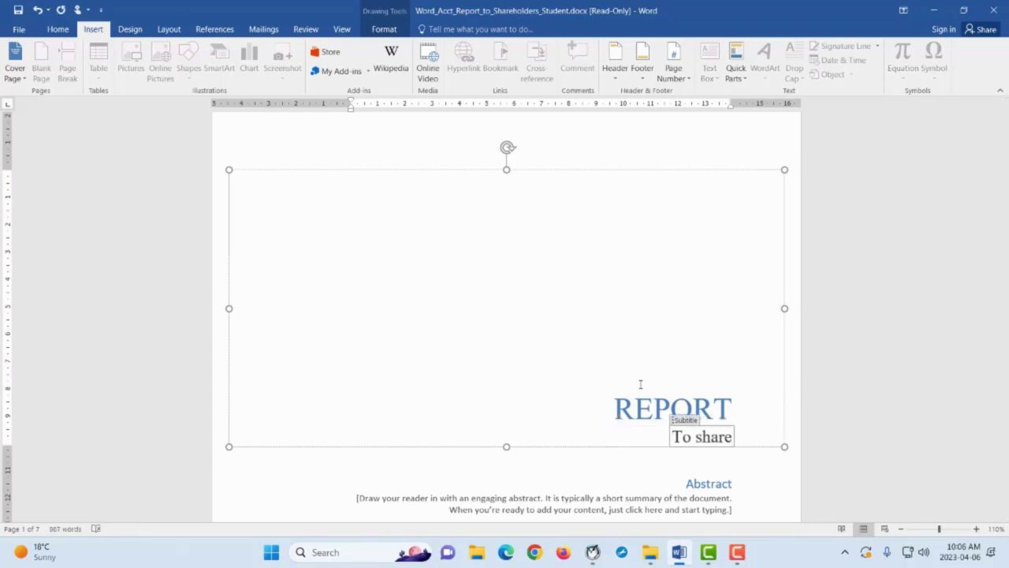
text(holders)
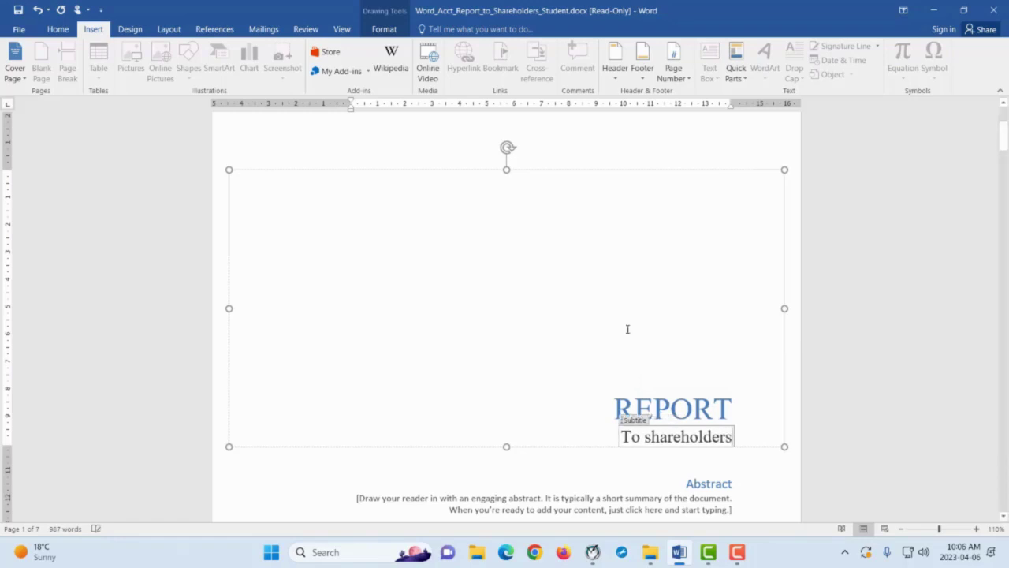
scroll(697, 378, down, 4)
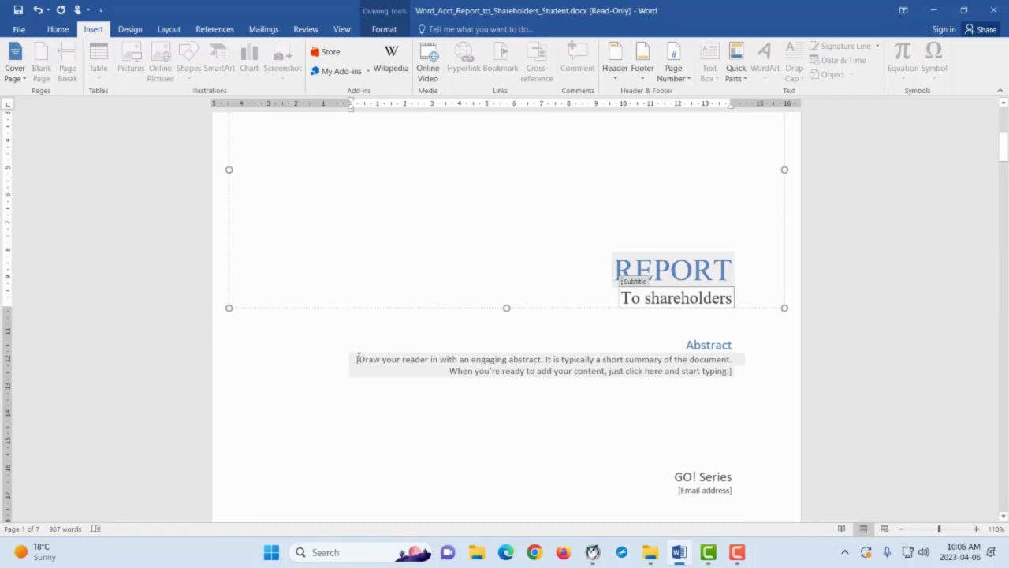
click(755, 397)
scroll(743, 374, up, 5)
scroll(717, 387, down, 6)
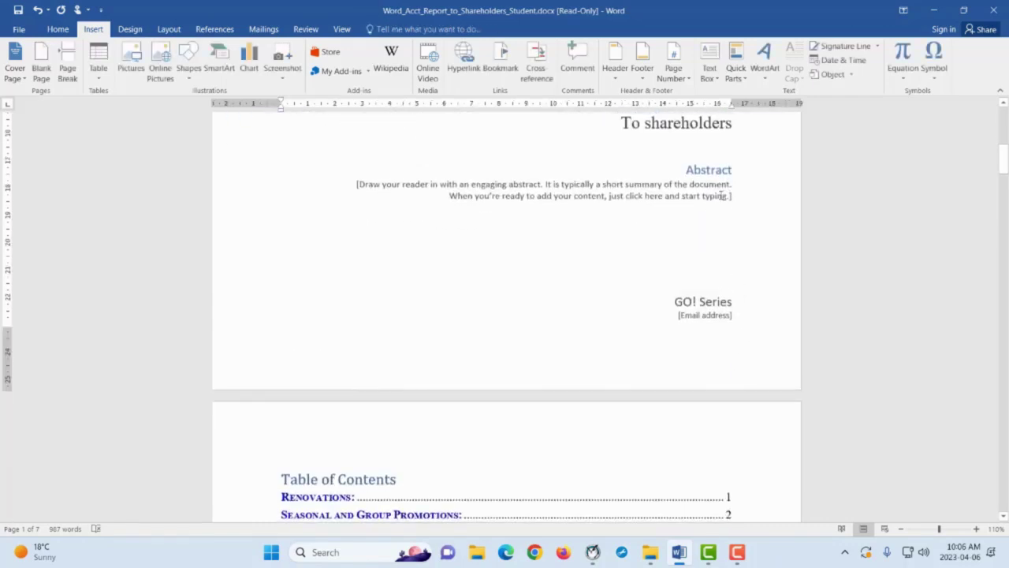
scroll(745, 250, up, 1)
drag(744, 228, 526, 191)
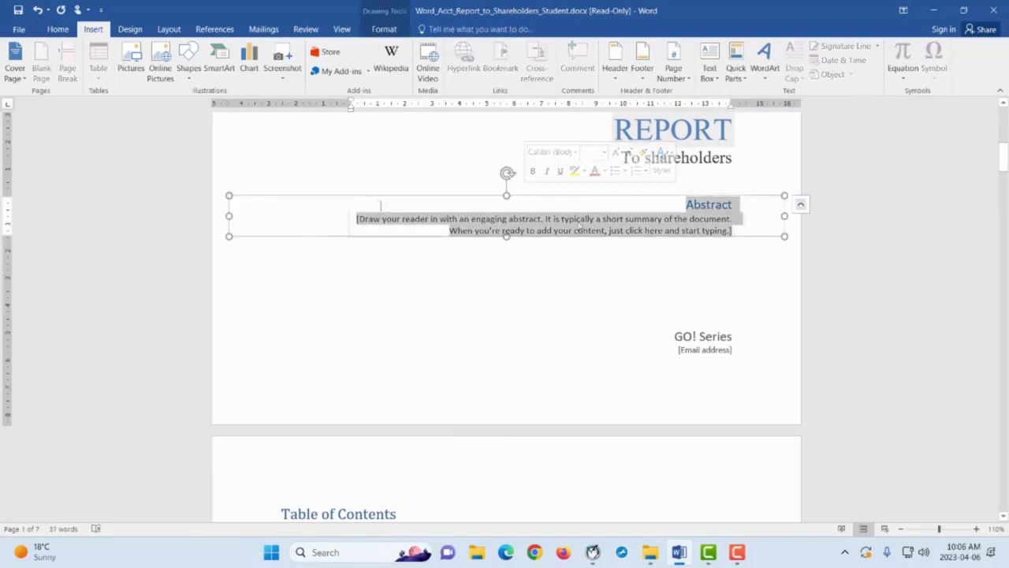
key(Delete)
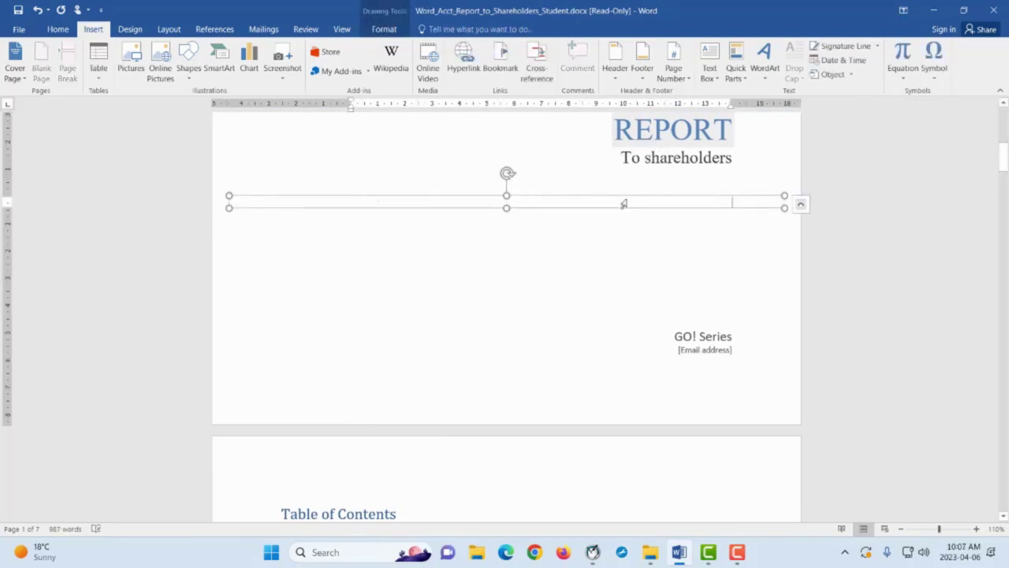
triple_click(625, 338)
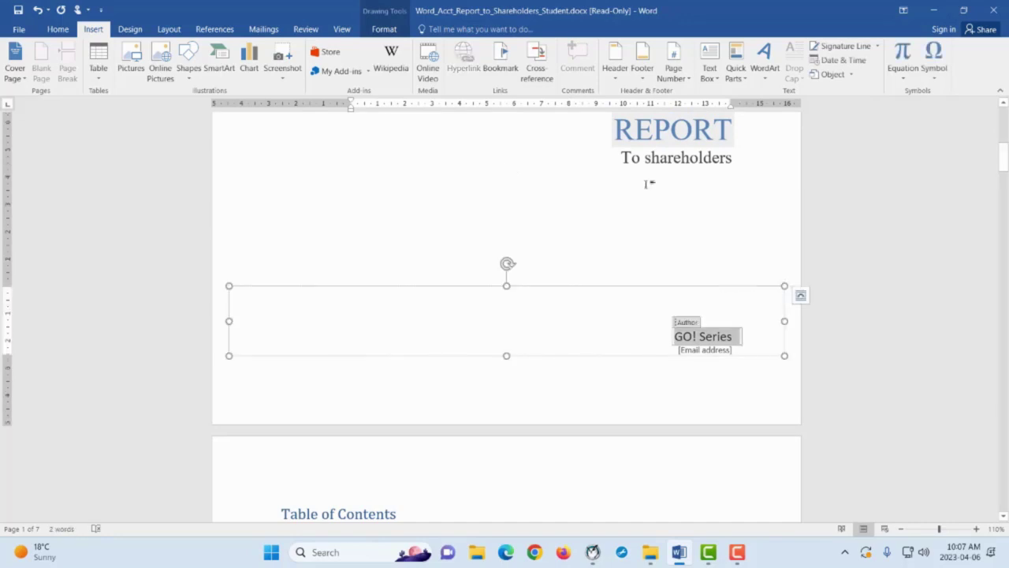
click(444, 209)
click(37, 9)
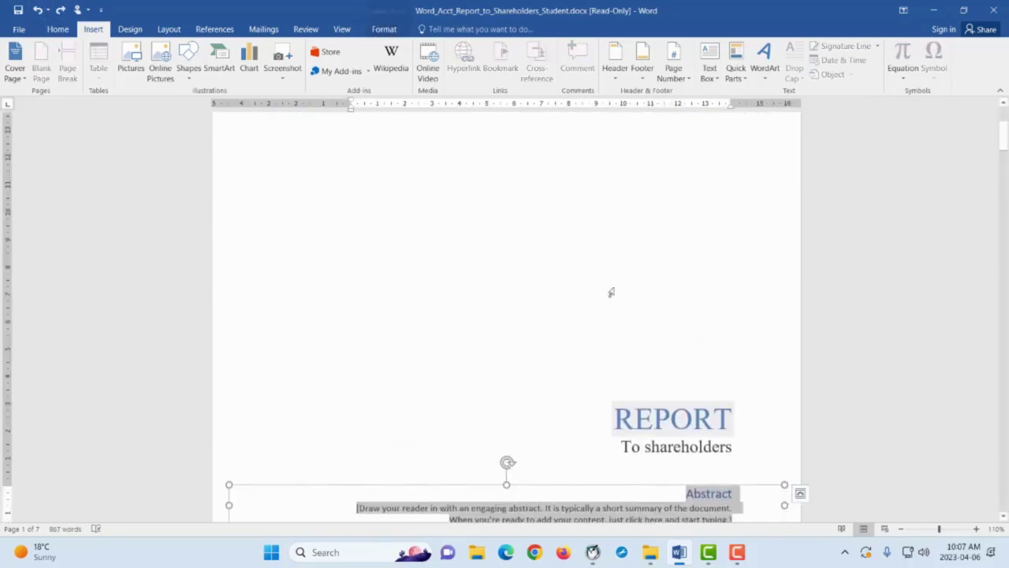
scroll(739, 399, down, 1)
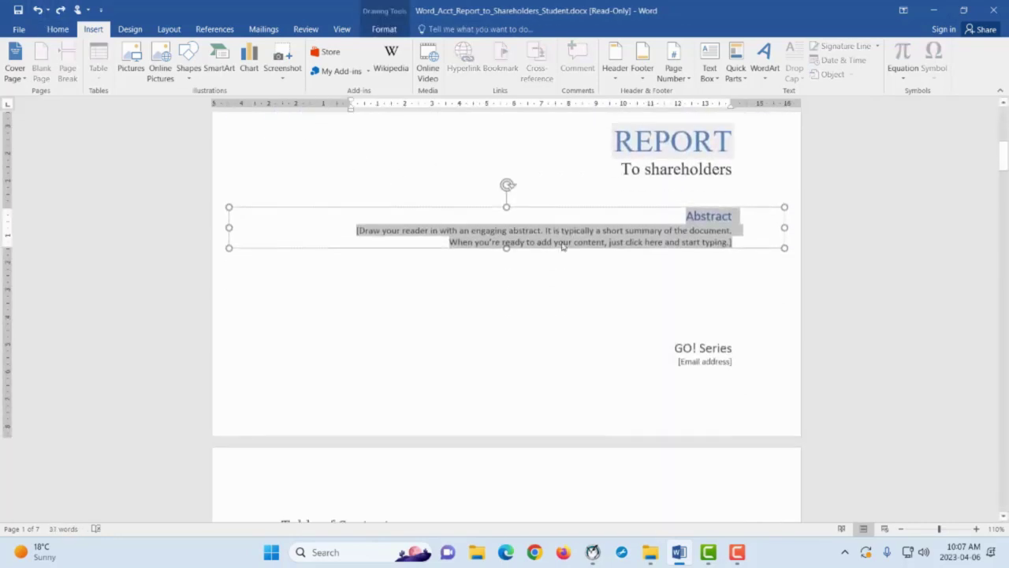
click(589, 298)
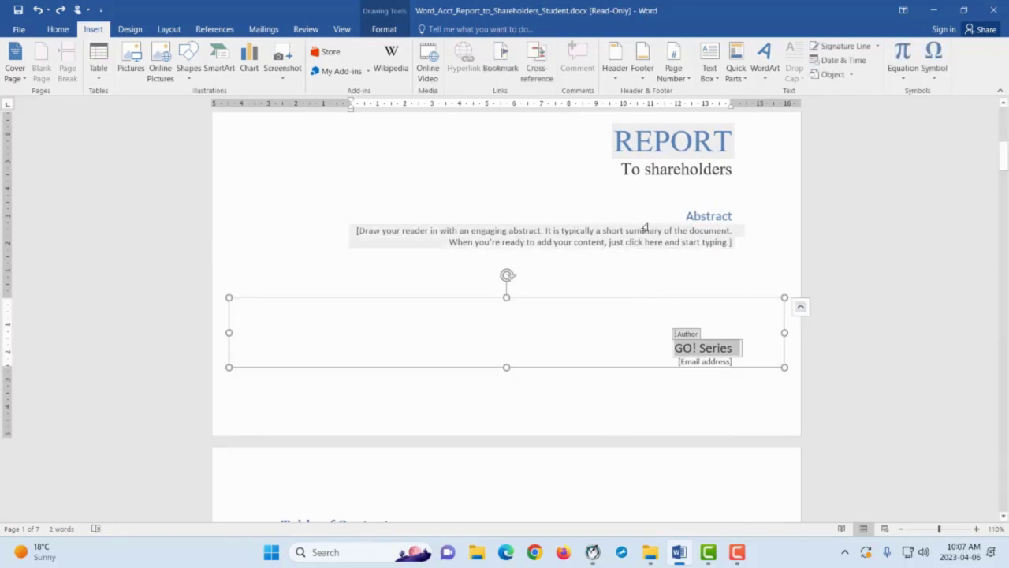
Replace 'GO! Series' in the Author control with the student's name
click(643, 396)
click(725, 348)
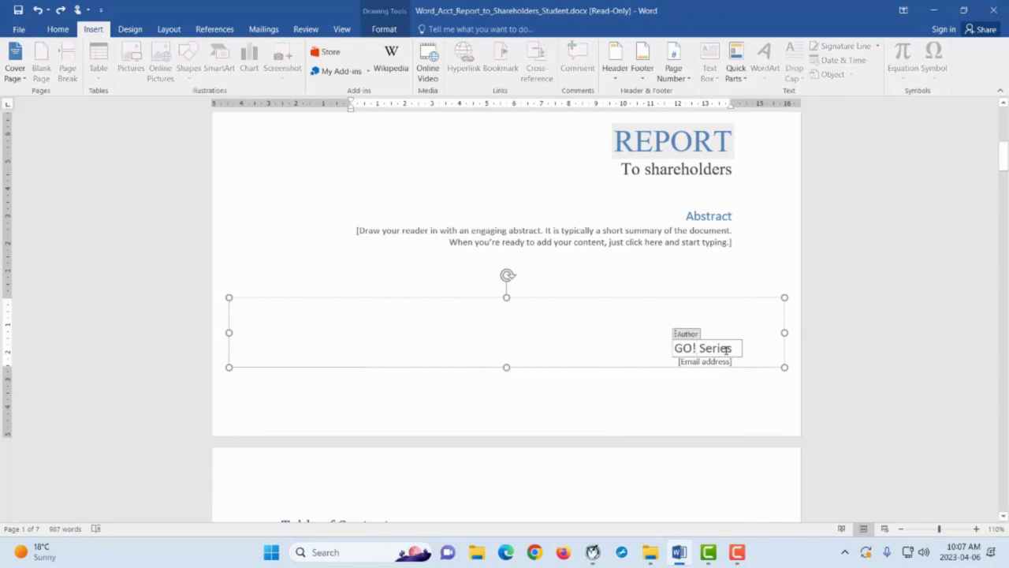
drag(733, 349, 676, 349)
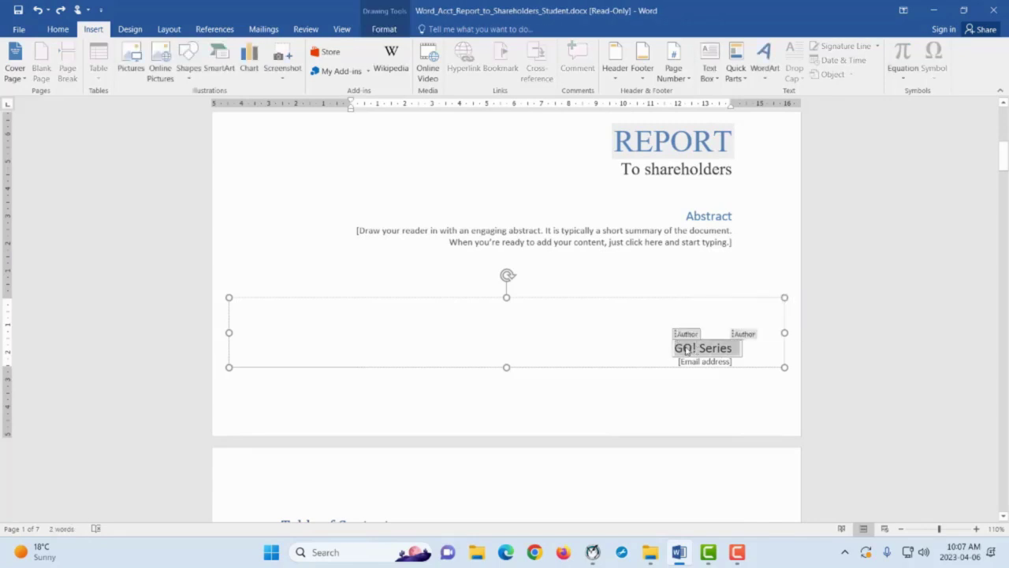
text(MA Tha)
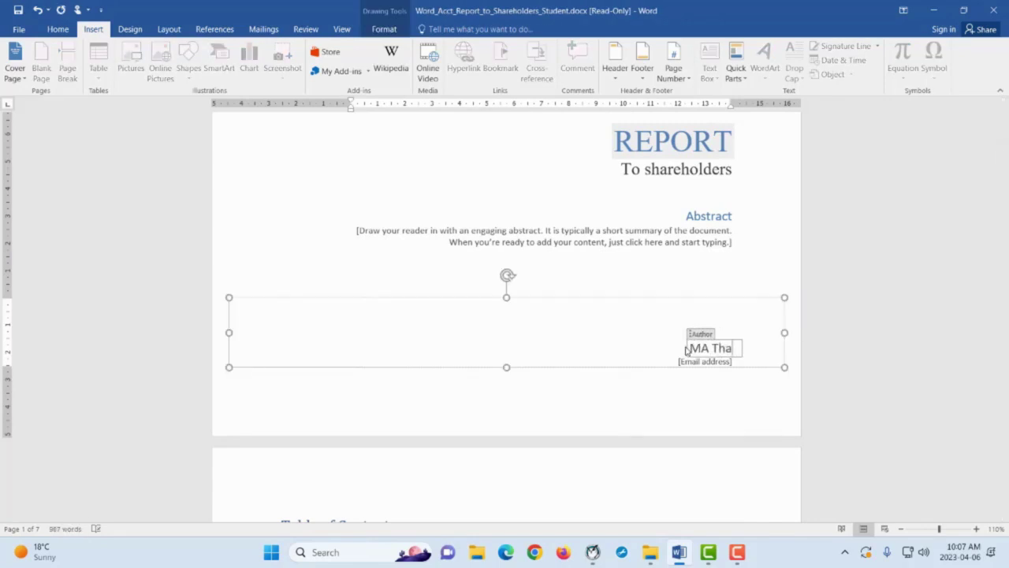
text(kaso)
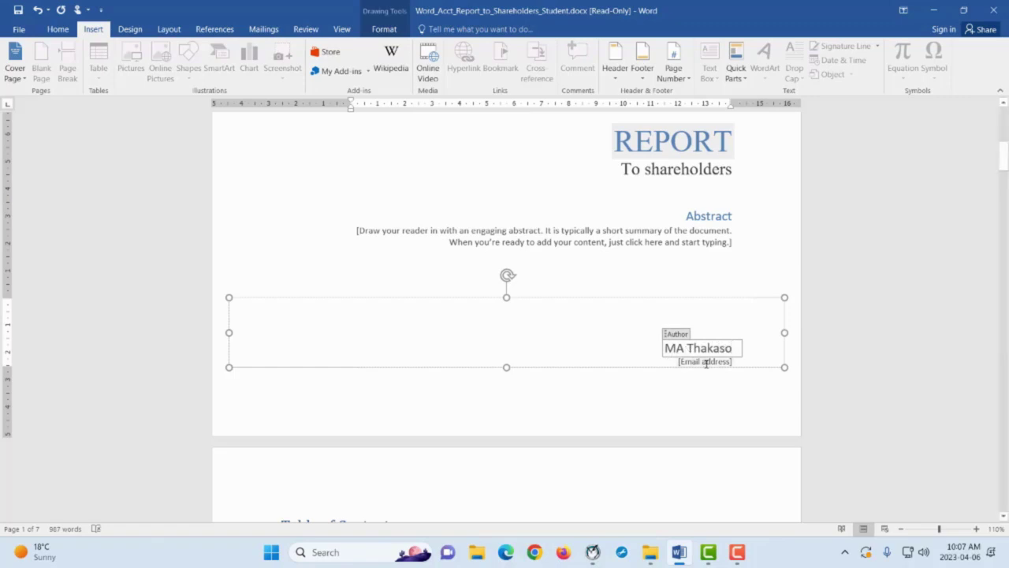
Replace the email address placeholder with the student's number
click(719, 361)
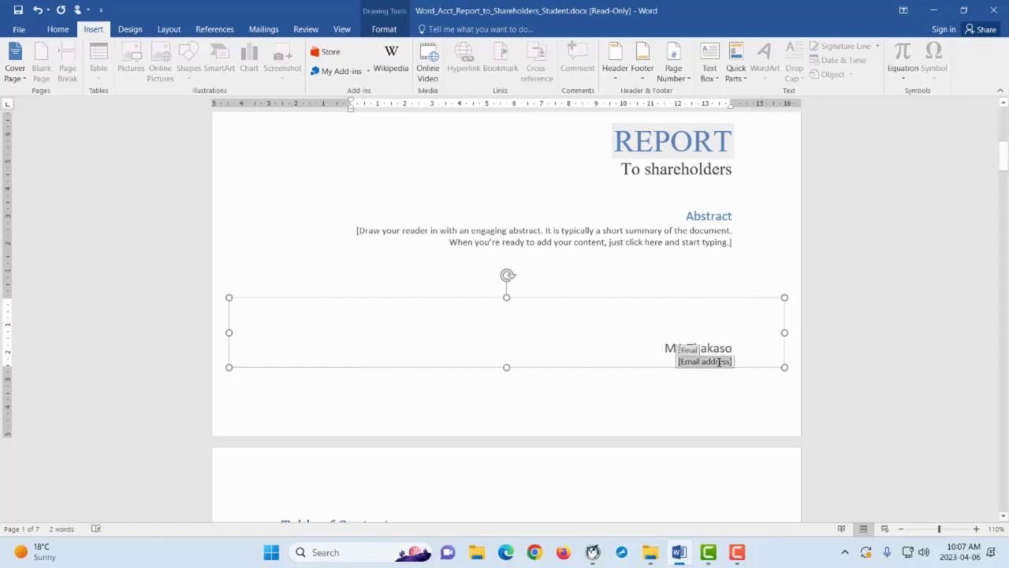
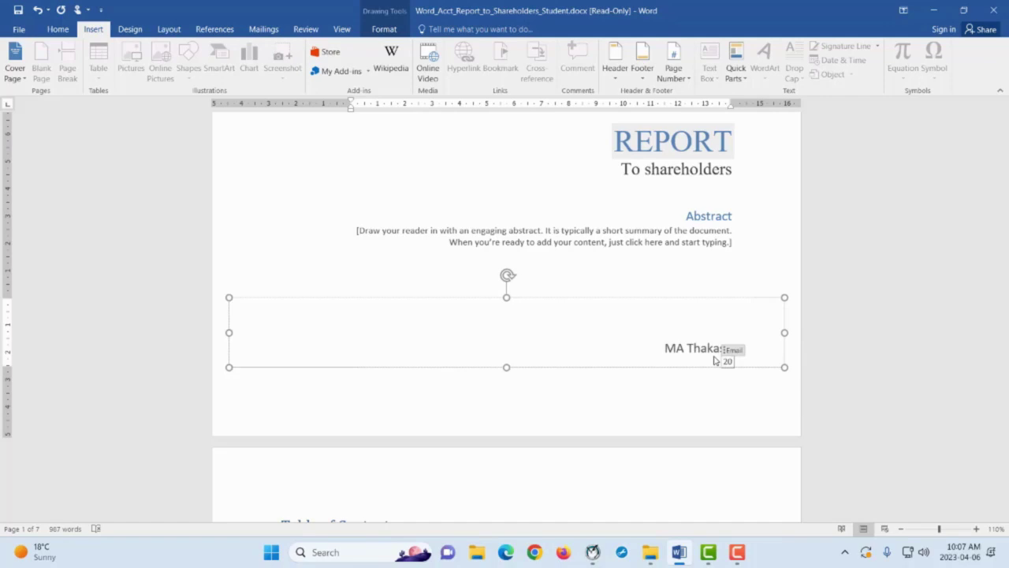
key(Left)
key(Left)
key(Left)
key(Left)
key(Left)
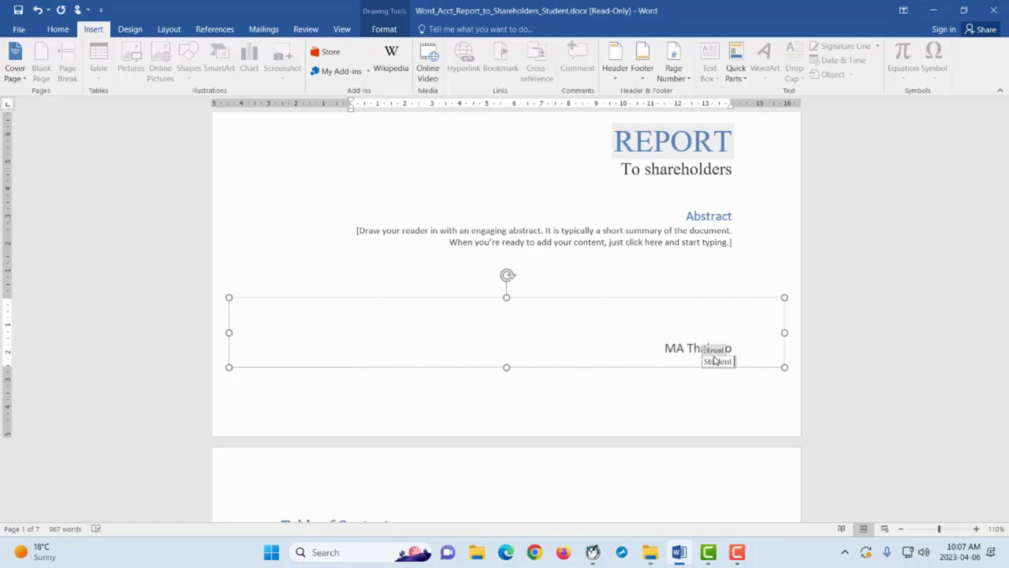
key(Left)
key(Left)
key(Left)
key(Left)
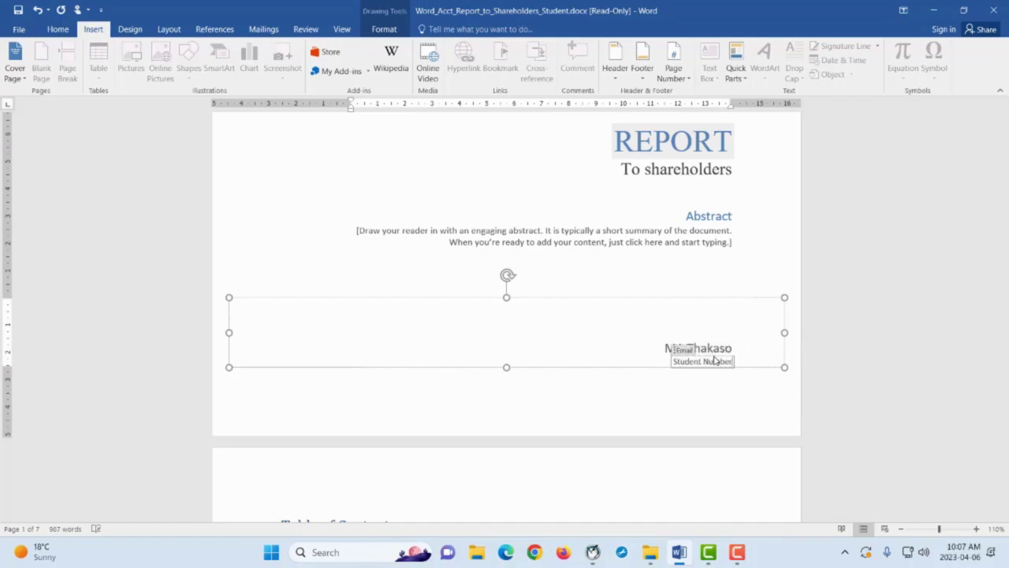
key(Left)
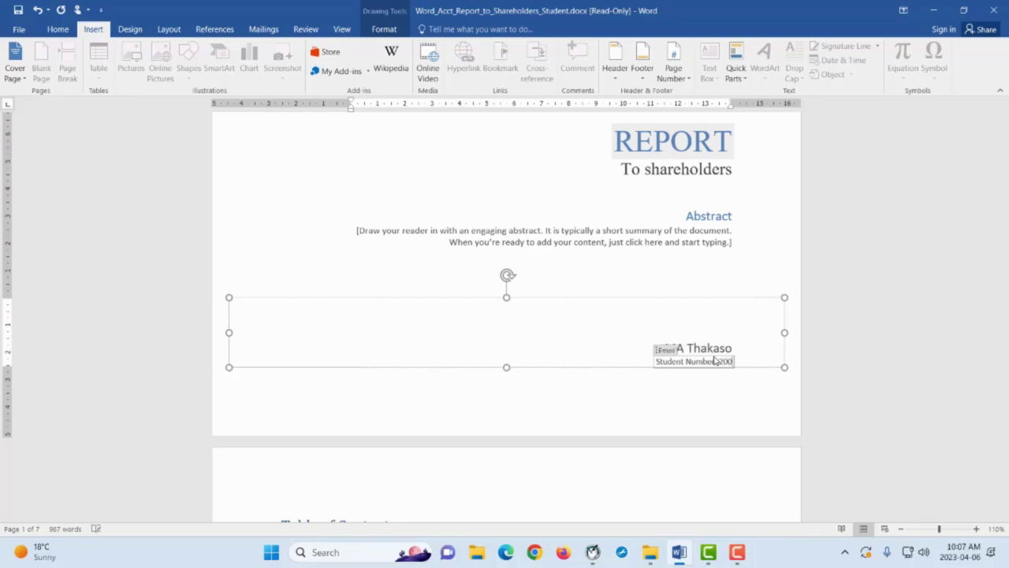
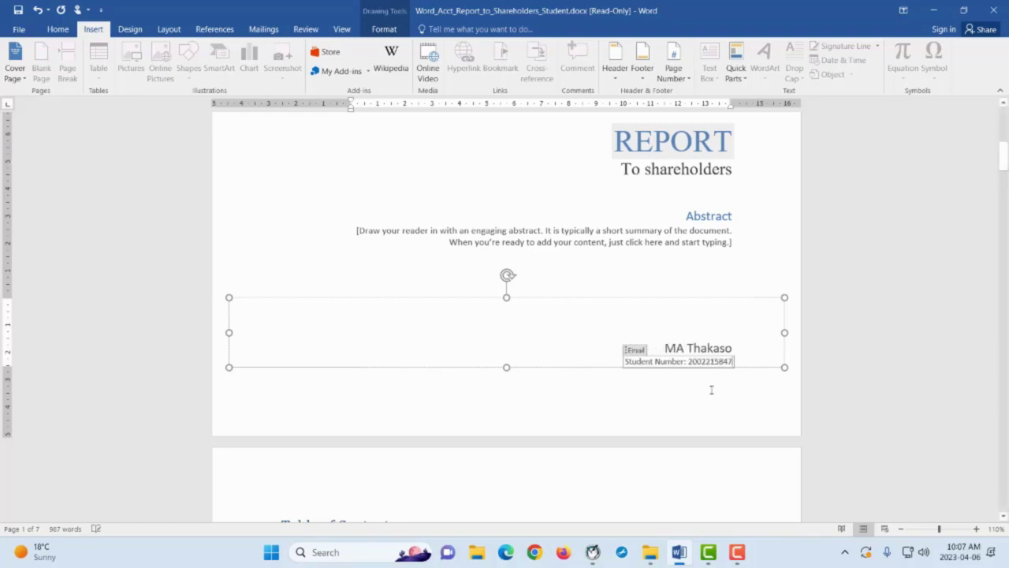
Leave the cover page text box and scroll through the report back to the Table of Contents
click(710, 406)
scroll(478, 254, up, 10)
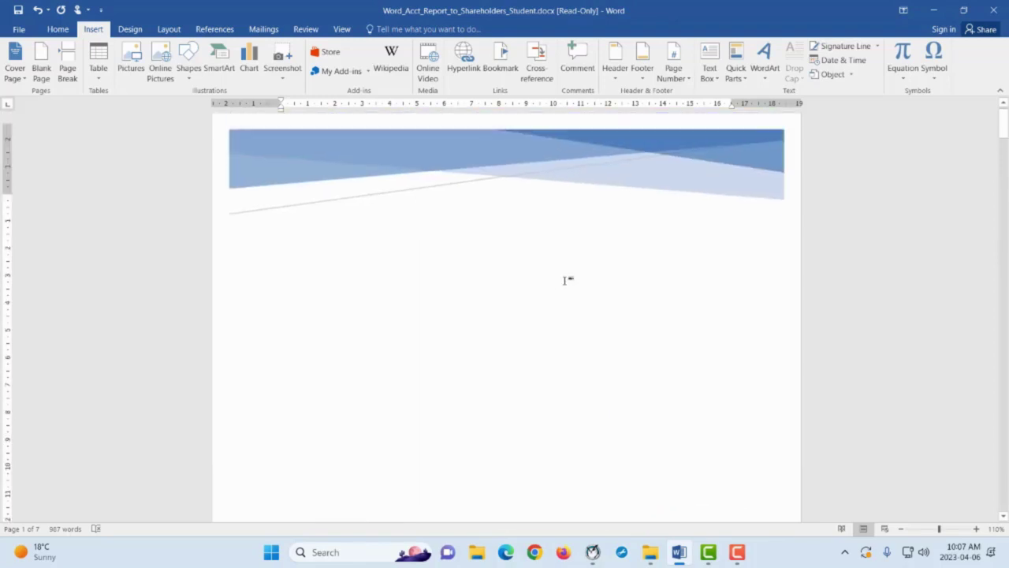
scroll(704, 225, down, 5)
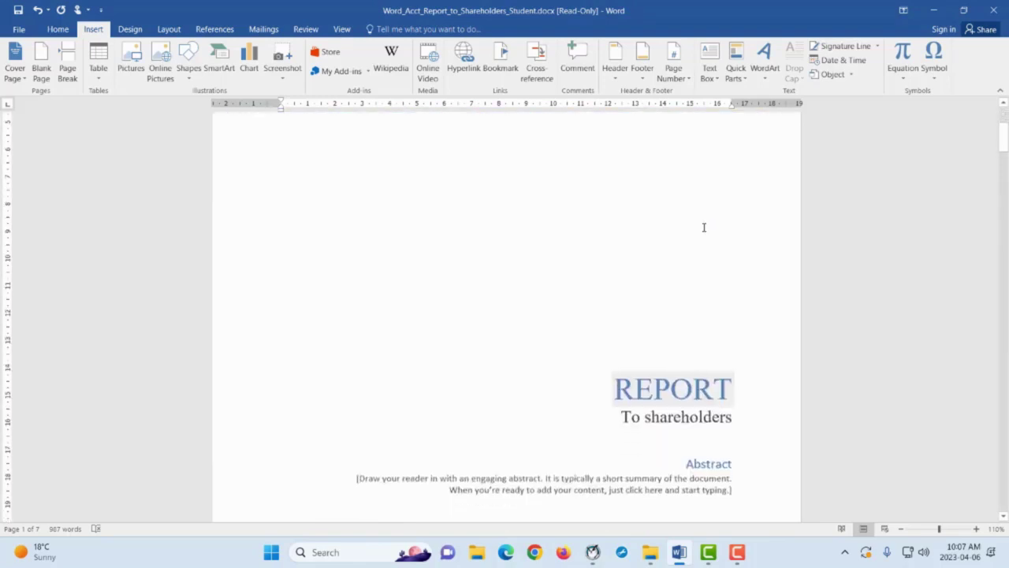
scroll(701, 235, down, 5)
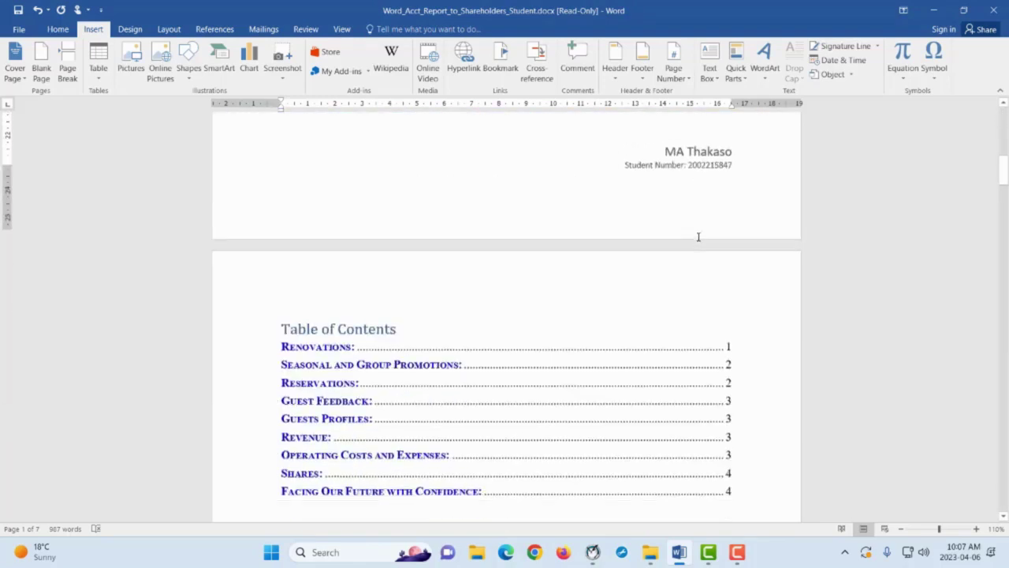
scroll(697, 234, down, 5)
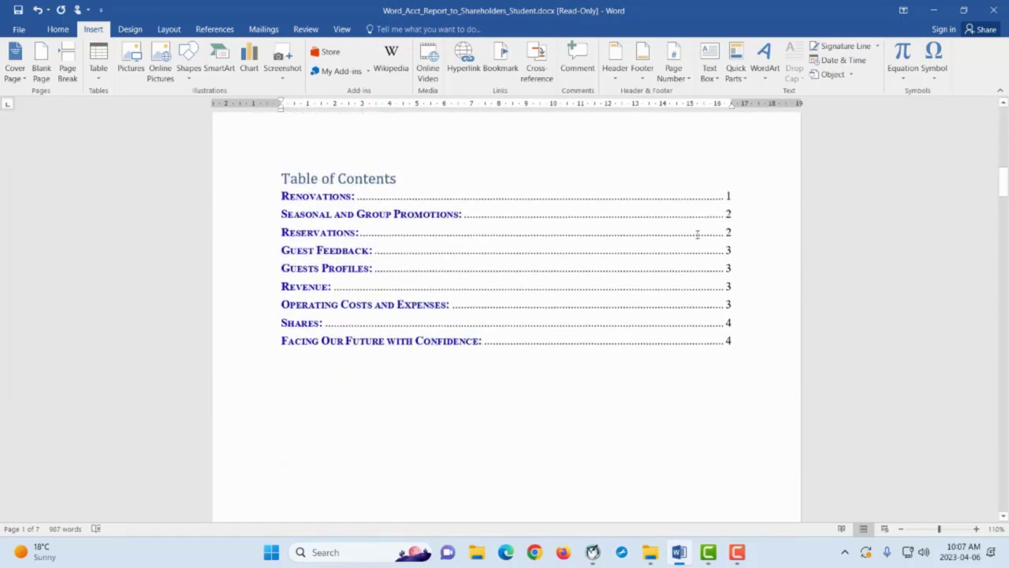
scroll(684, 264, down, 13)
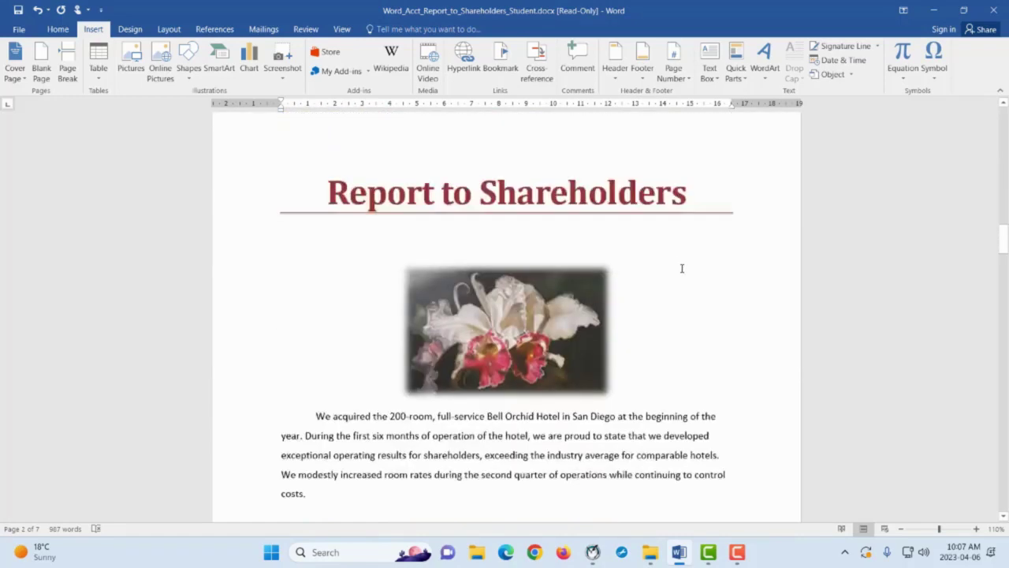
scroll(686, 309, down, 13)
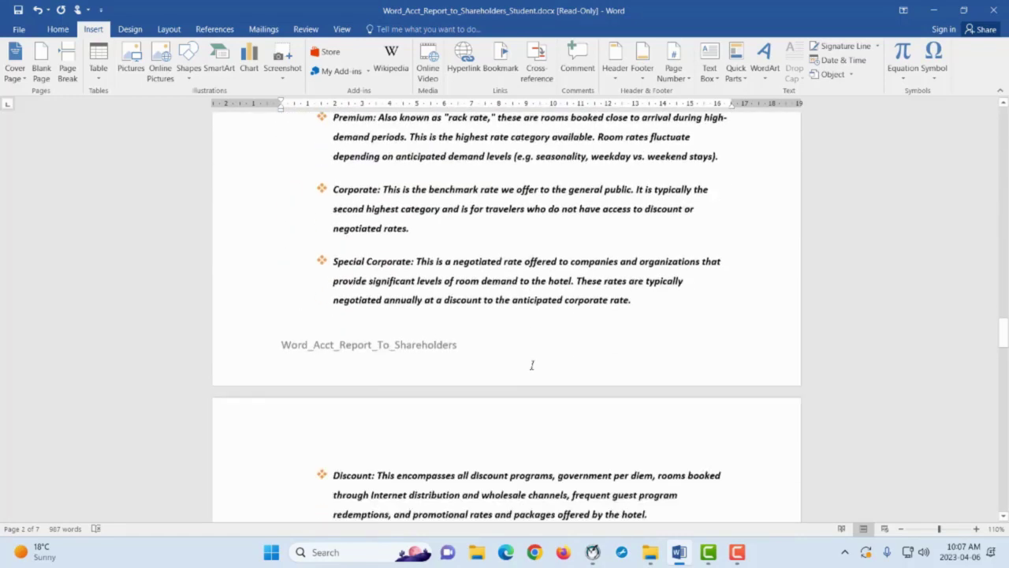
scroll(531, 363, up, 12)
scroll(318, 301, up, 10)
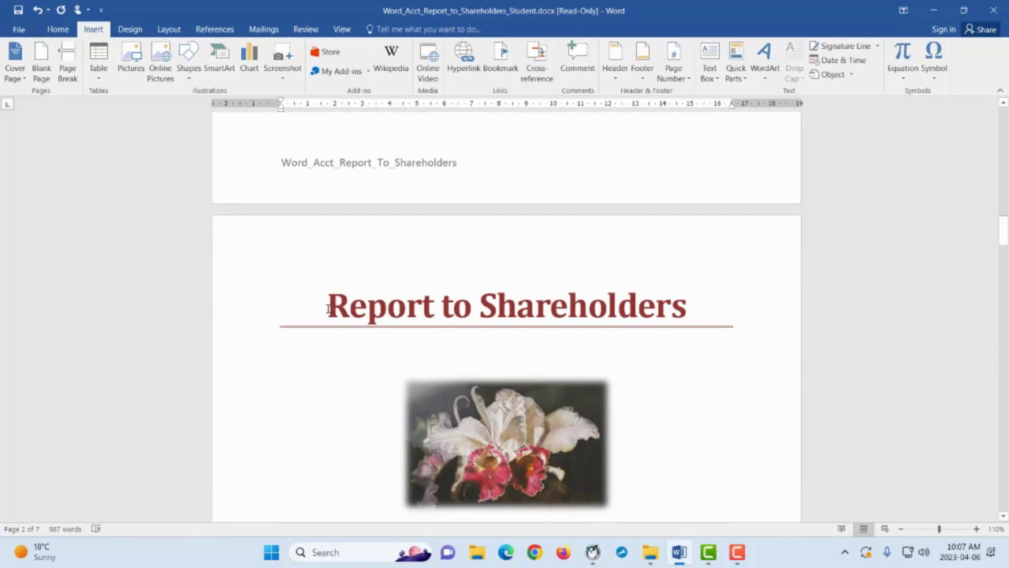
scroll(666, 245, up, 15)
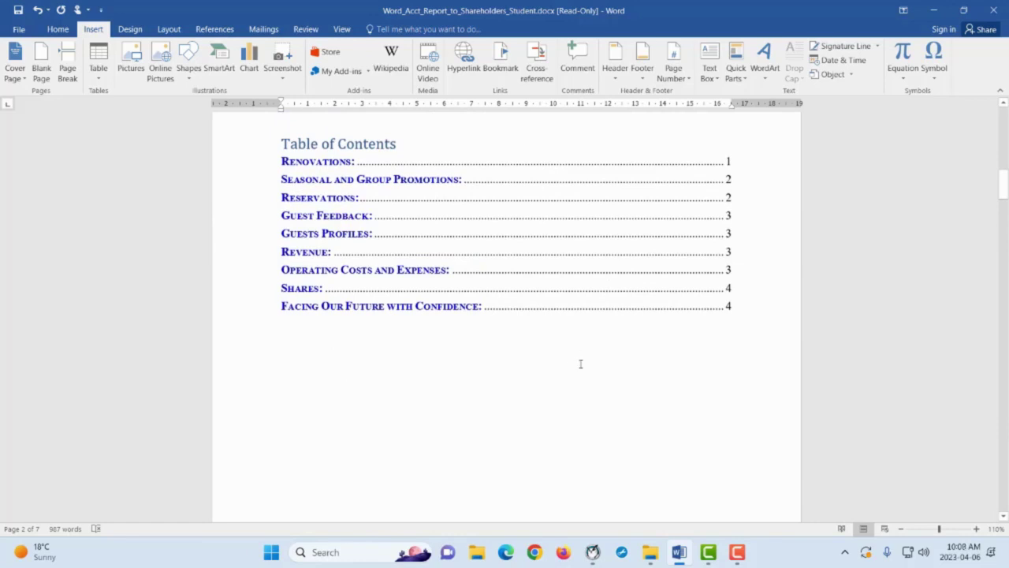
Select inside the Table of Contents on page 2 and review its listed page numbers
click(327, 167)
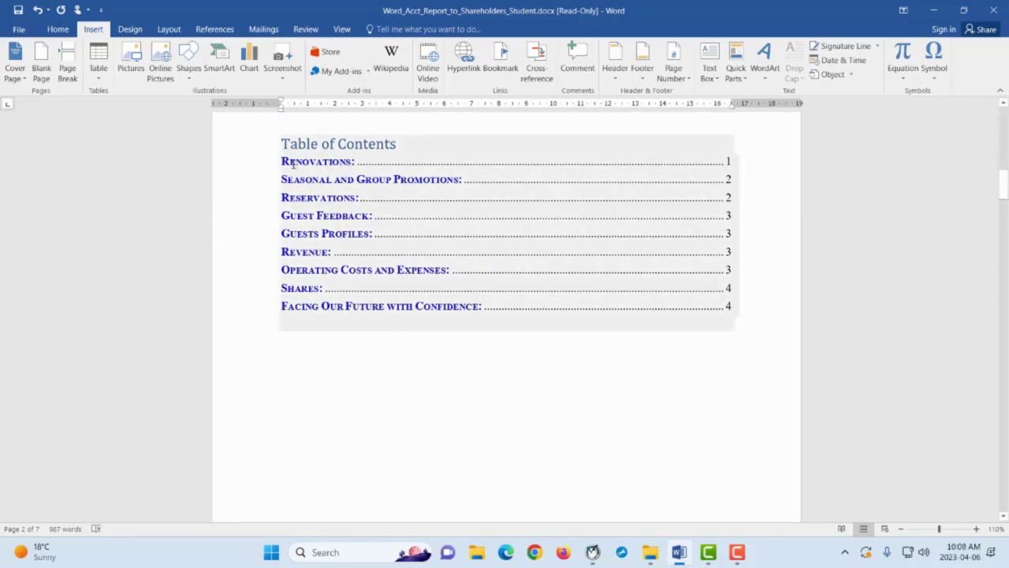
click(766, 393)
scroll(766, 390, up, 2)
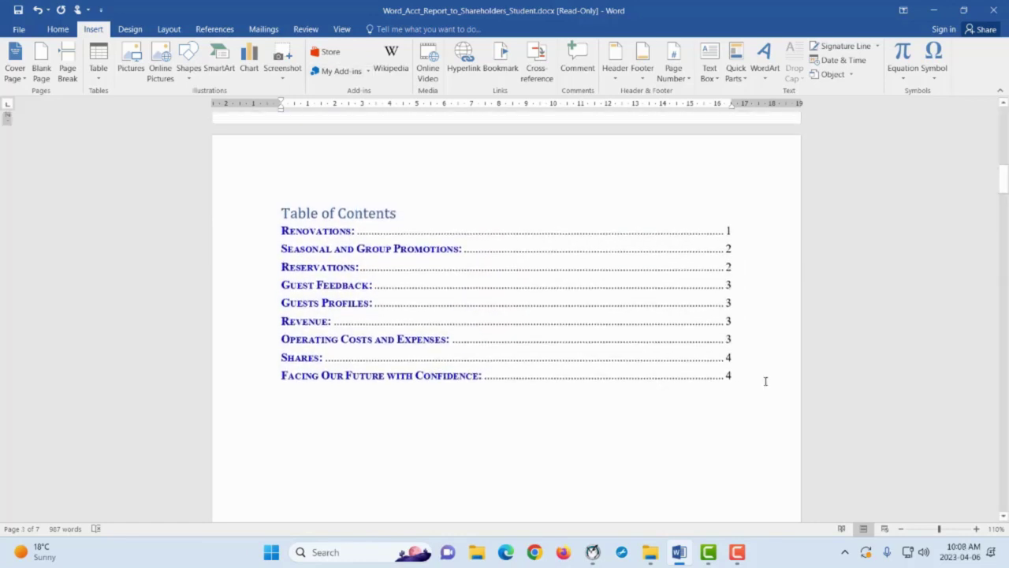
click(373, 284)
click(563, 413)
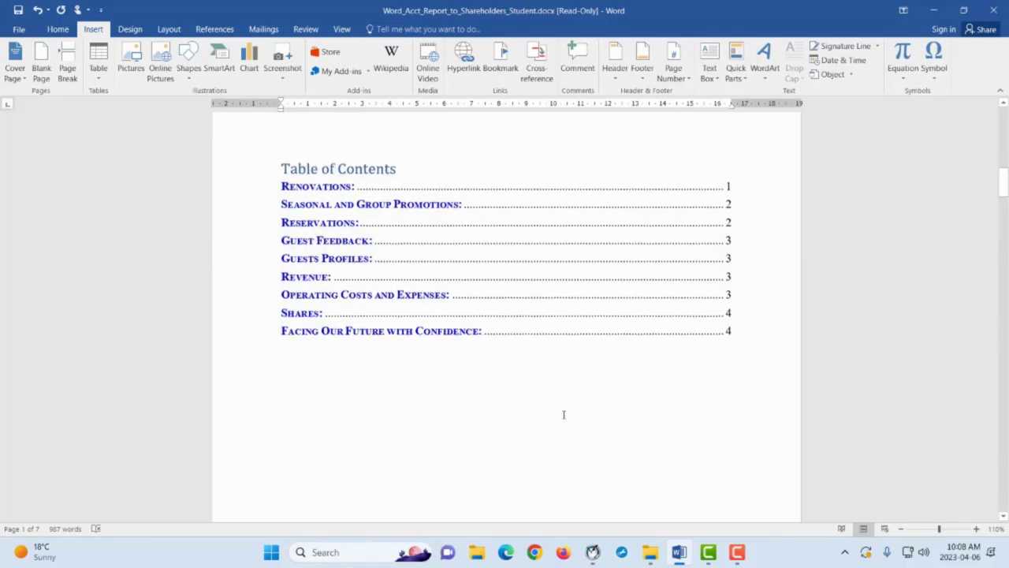
scroll(574, 419, down, 20)
scroll(574, 417, down, 1)
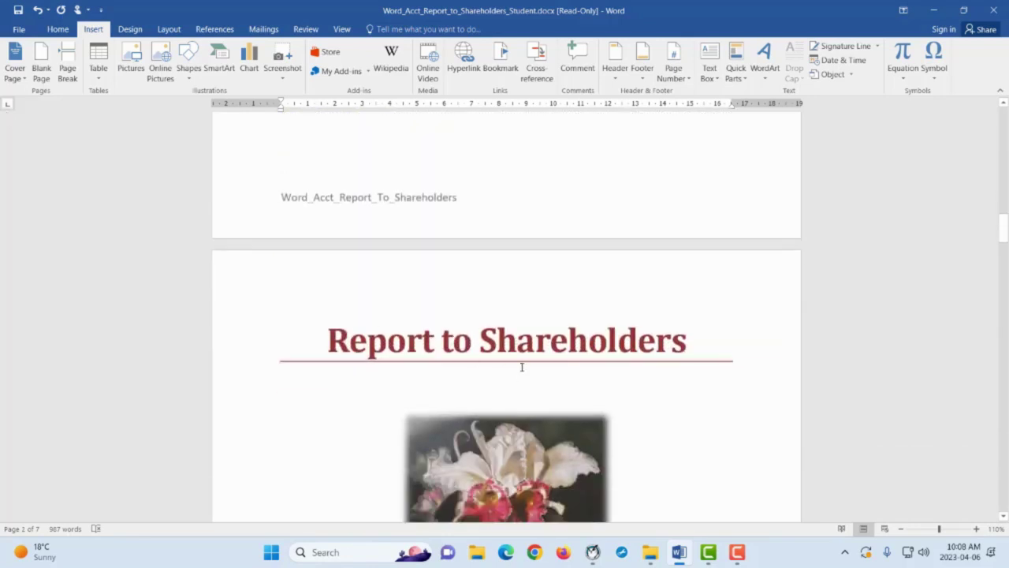
scroll(547, 369, up, 20)
Check each section's actual page against the TOC entries, then switch to the Home ribbon
click(633, 230)
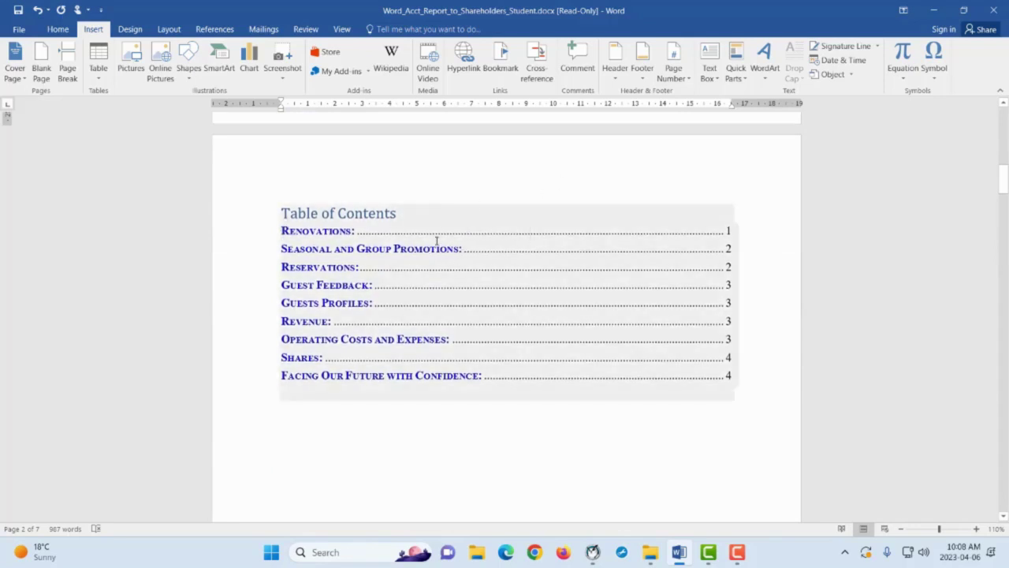
scroll(437, 240, down, 20)
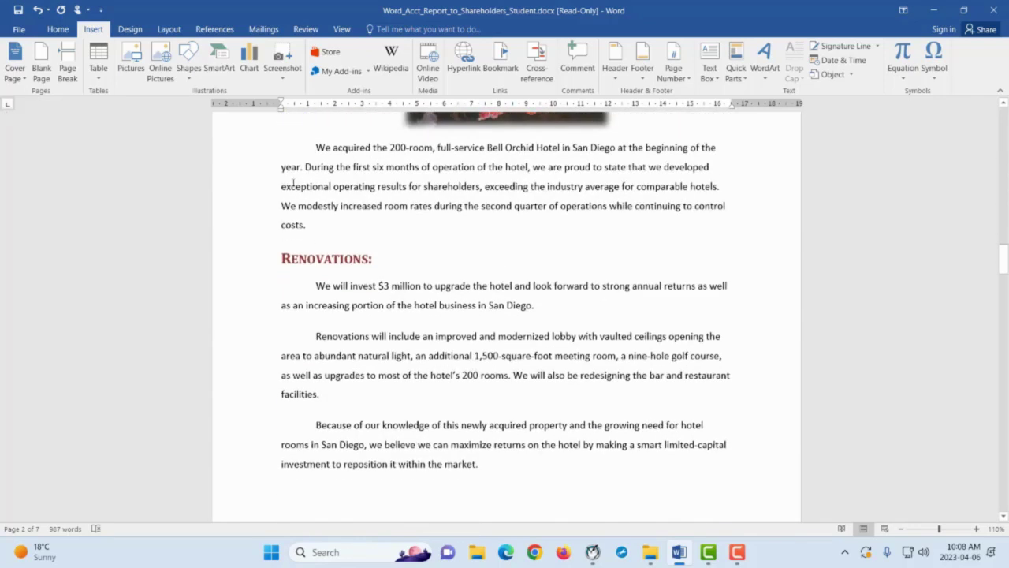
scroll(576, 403, down, 7)
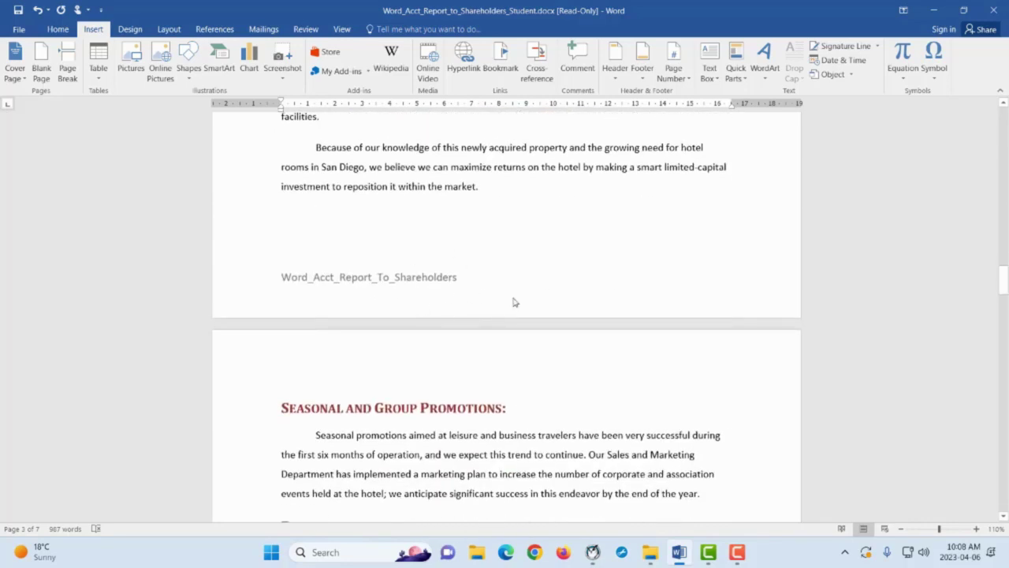
scroll(570, 255, up, 20)
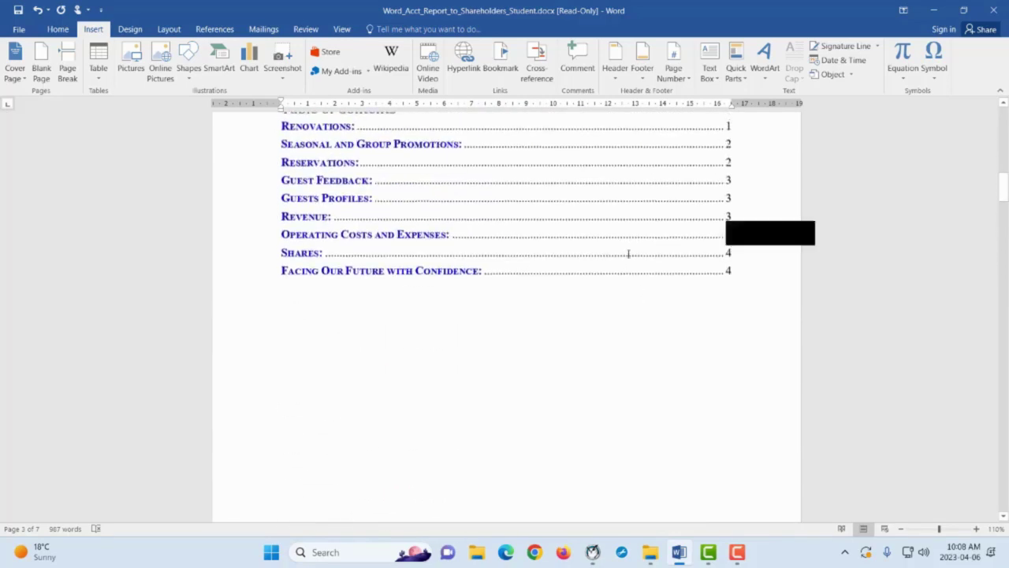
scroll(563, 354, down, 15)
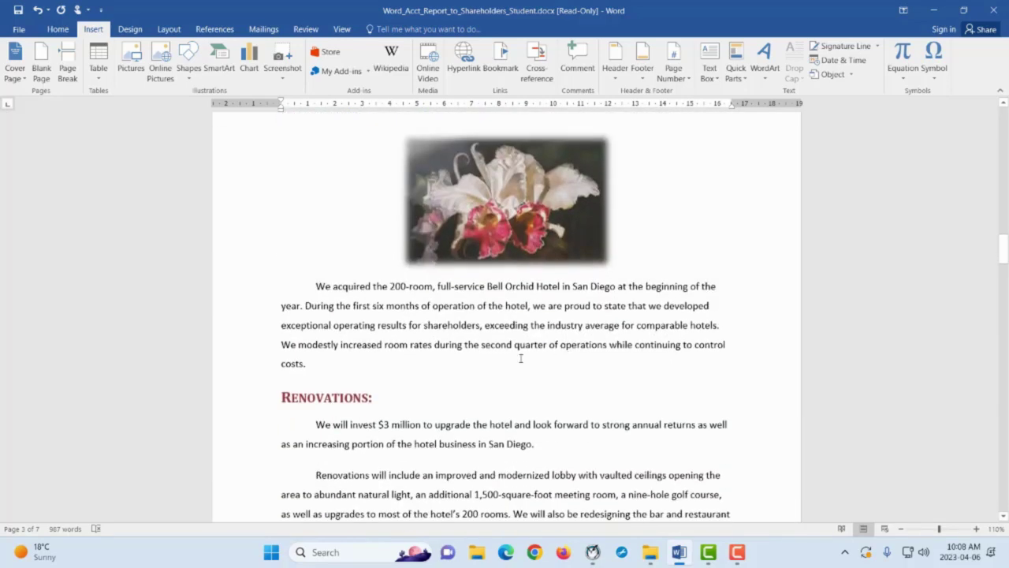
scroll(521, 358, down, 20)
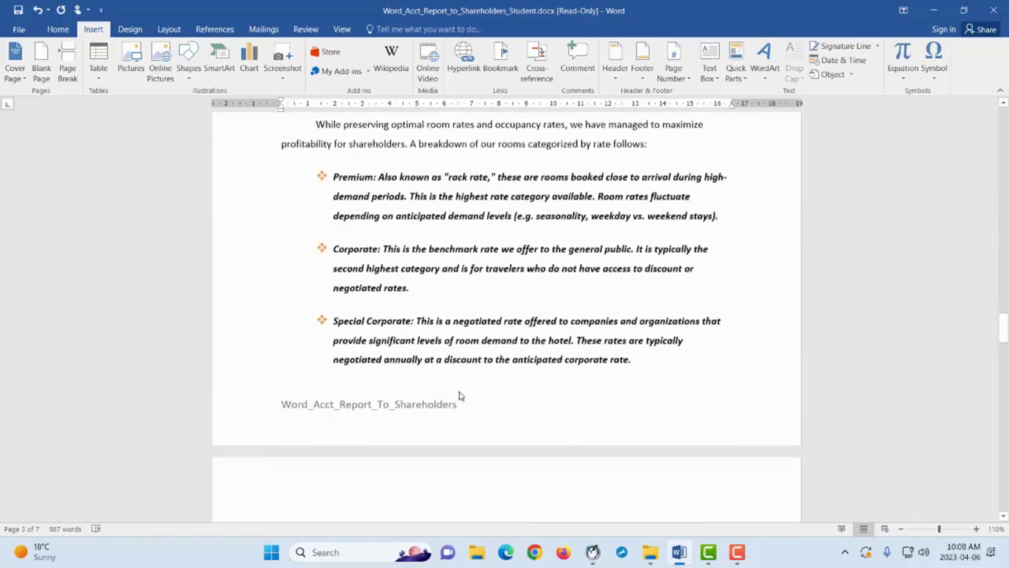
scroll(460, 395, down, 20)
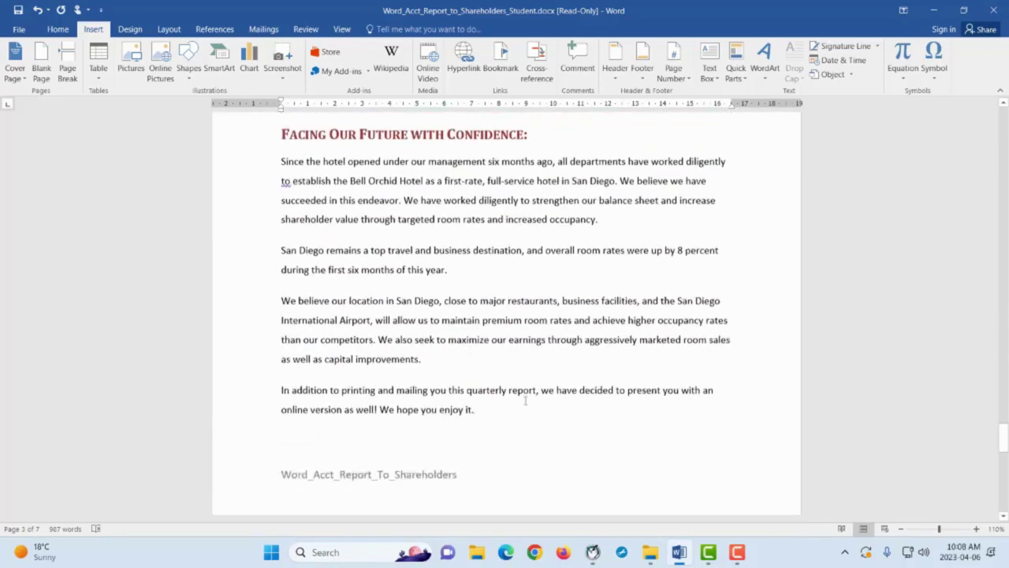
scroll(525, 401, down, 5)
scroll(878, 365, down, 2)
scroll(341, 231, up, 1)
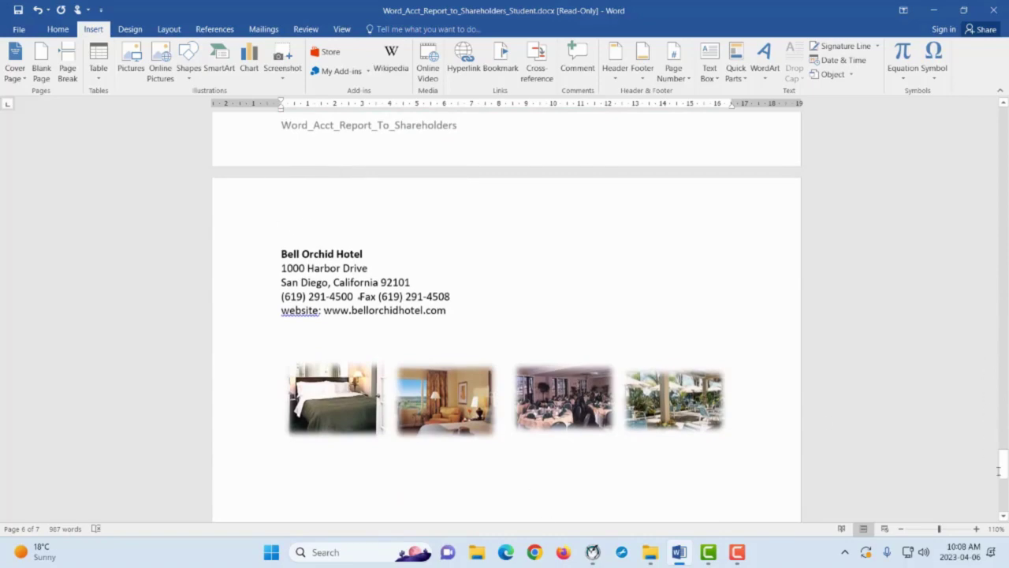
drag(998, 471, 1008, 68)
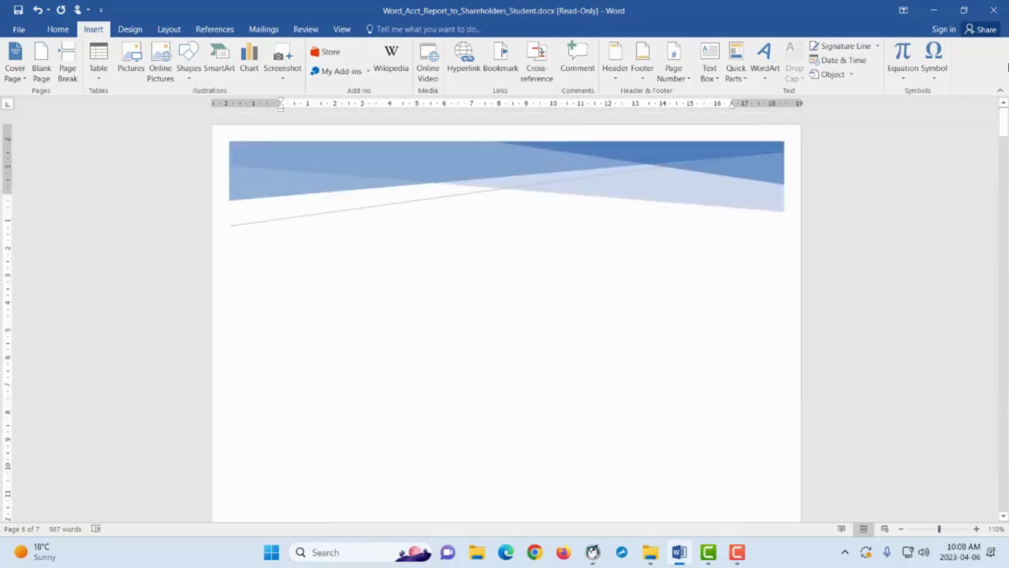
scroll(627, 284, down, 10)
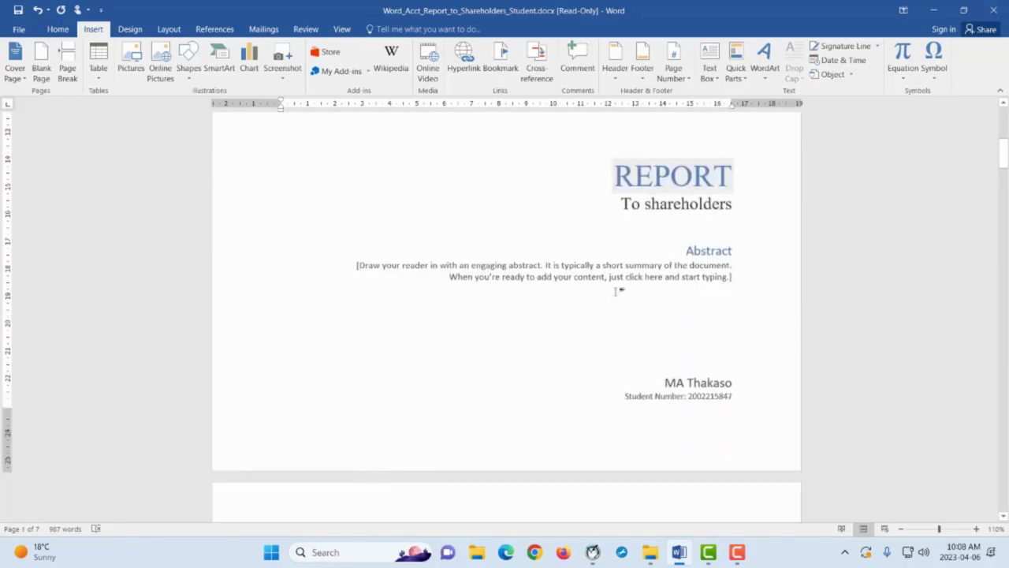
scroll(620, 290, down, 10)
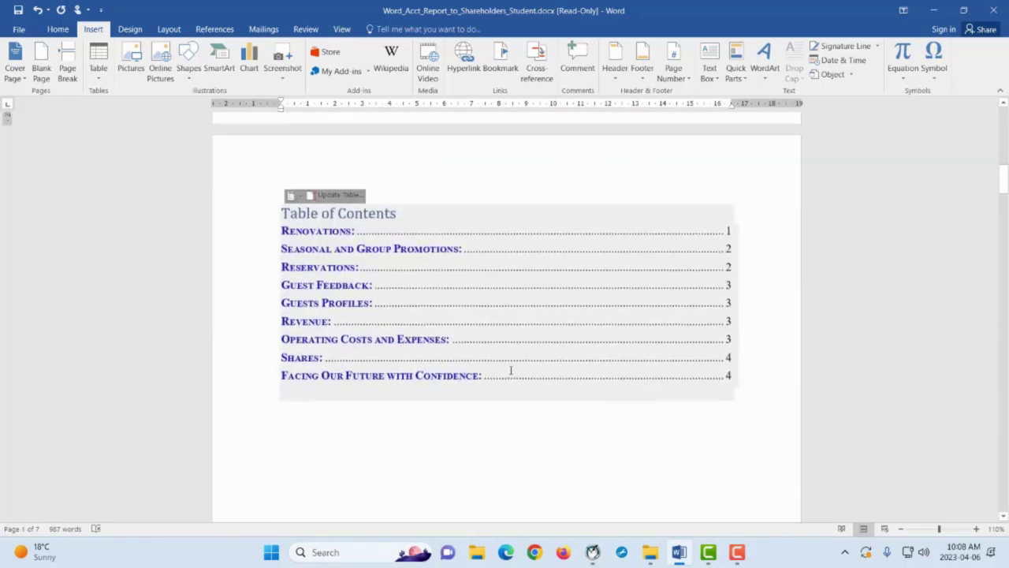
scroll(511, 371, down, 3)
click(65, 31)
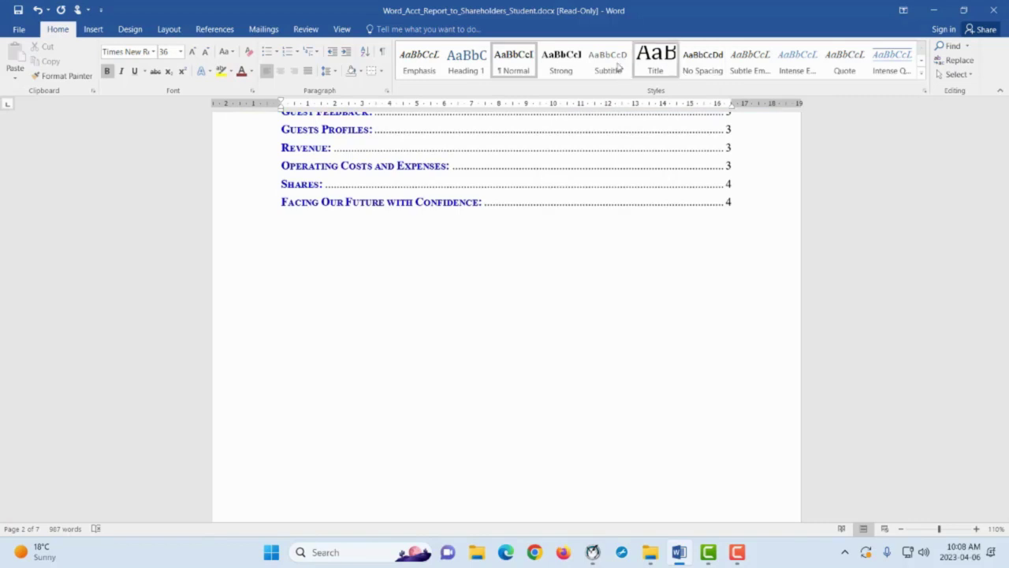
Put the cursor in the Table of Contents and open its Update Table dialog
scroll(497, 359, up, 3)
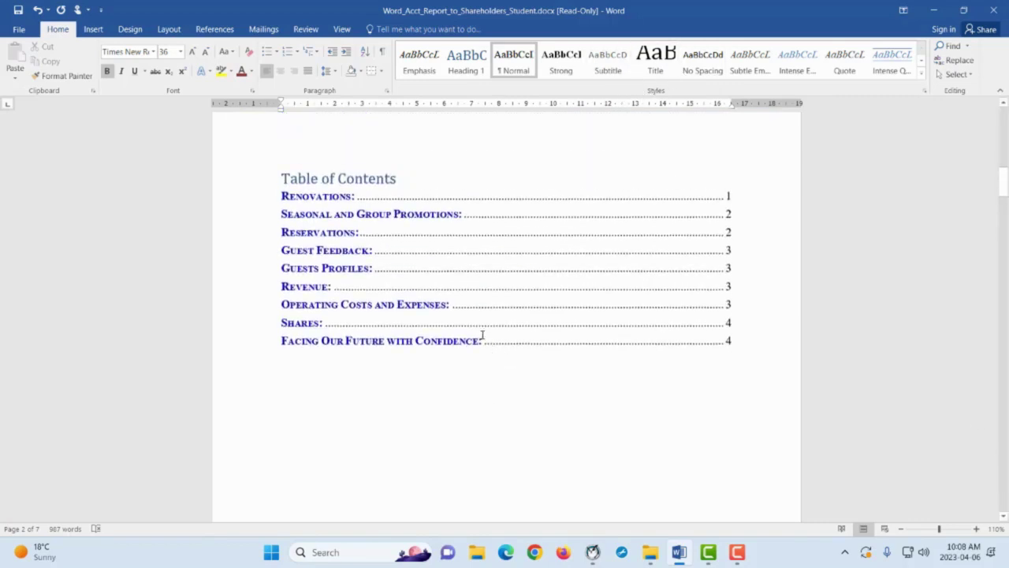
click(362, 179)
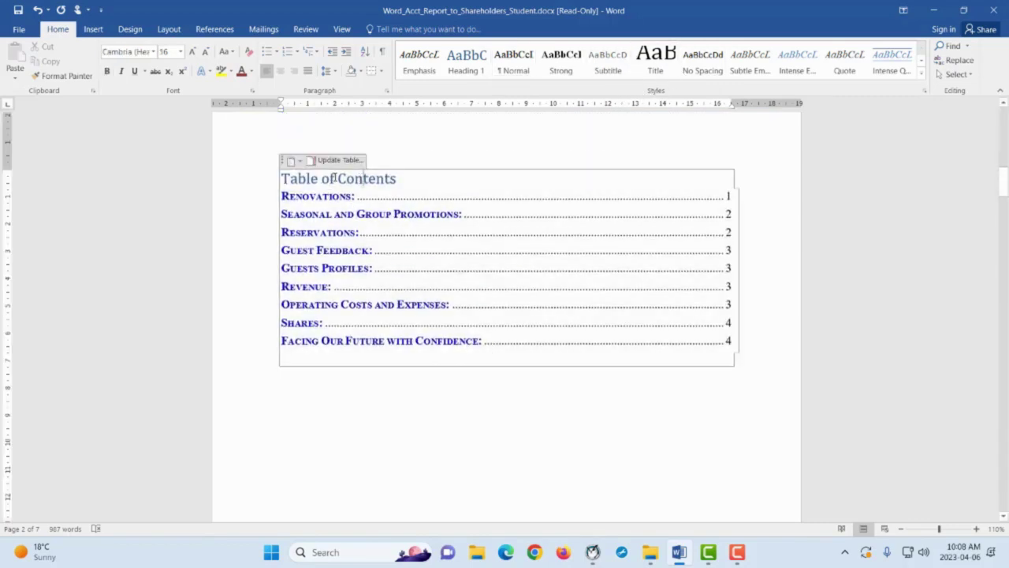
click(418, 384)
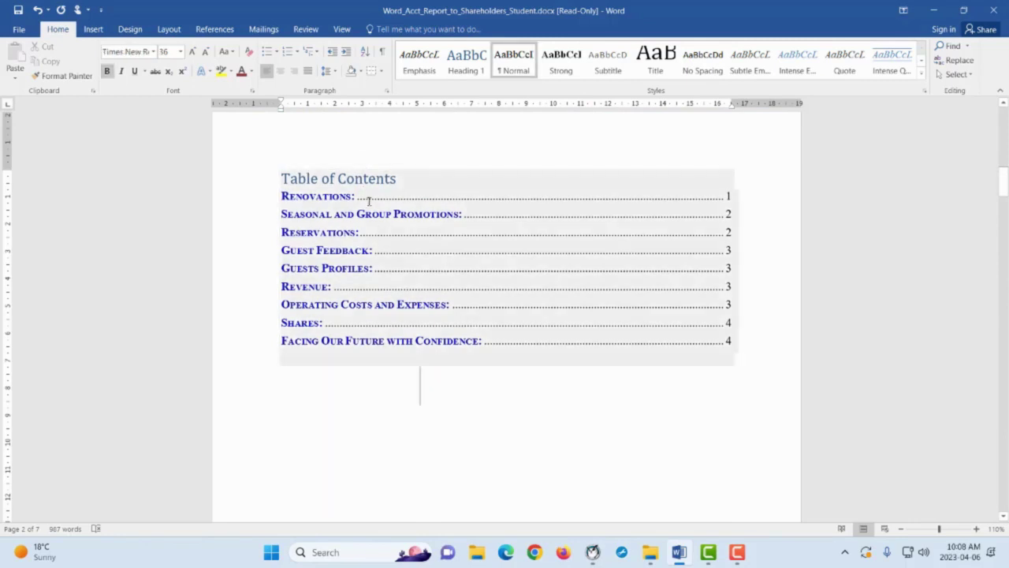
click(368, 179)
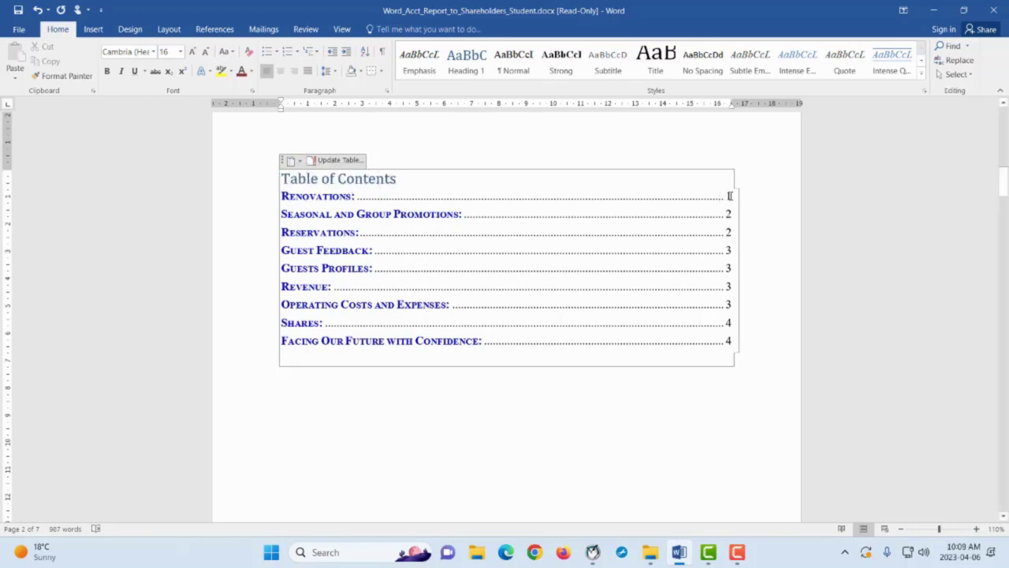
click(339, 160)
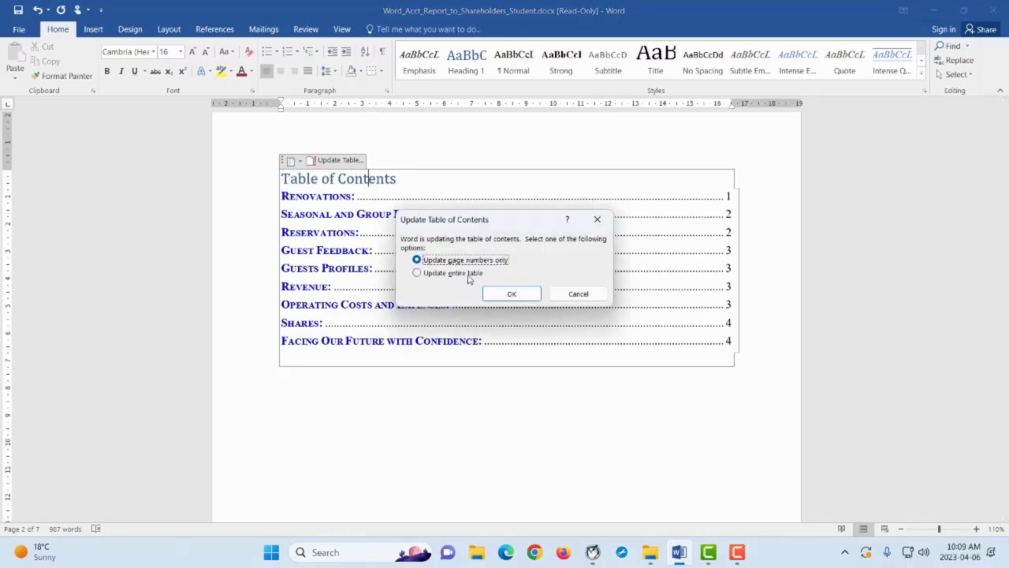
Choose Update entire table and confirm, so sections now run on pages 2 to 5
click(418, 274)
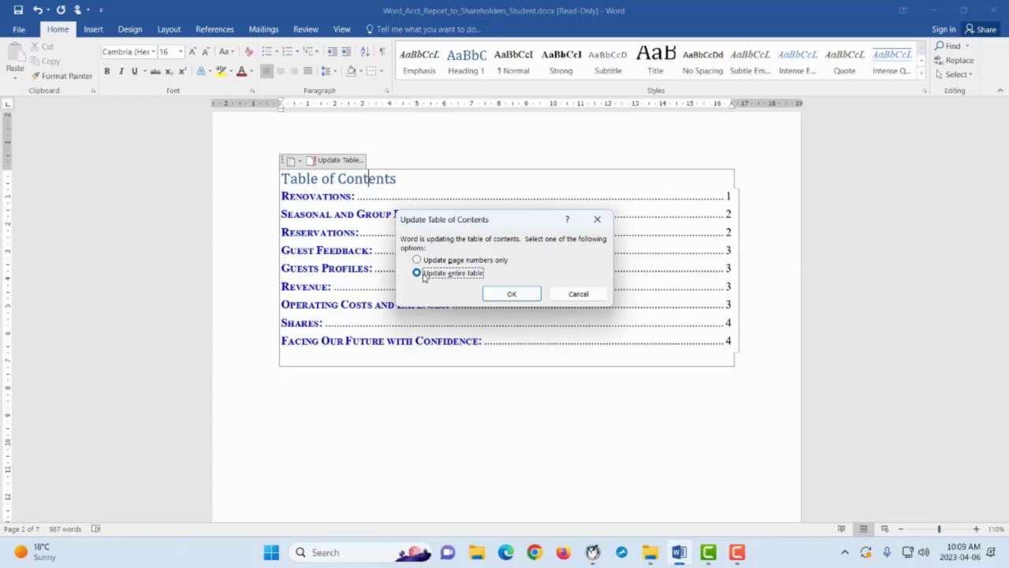
click(514, 293)
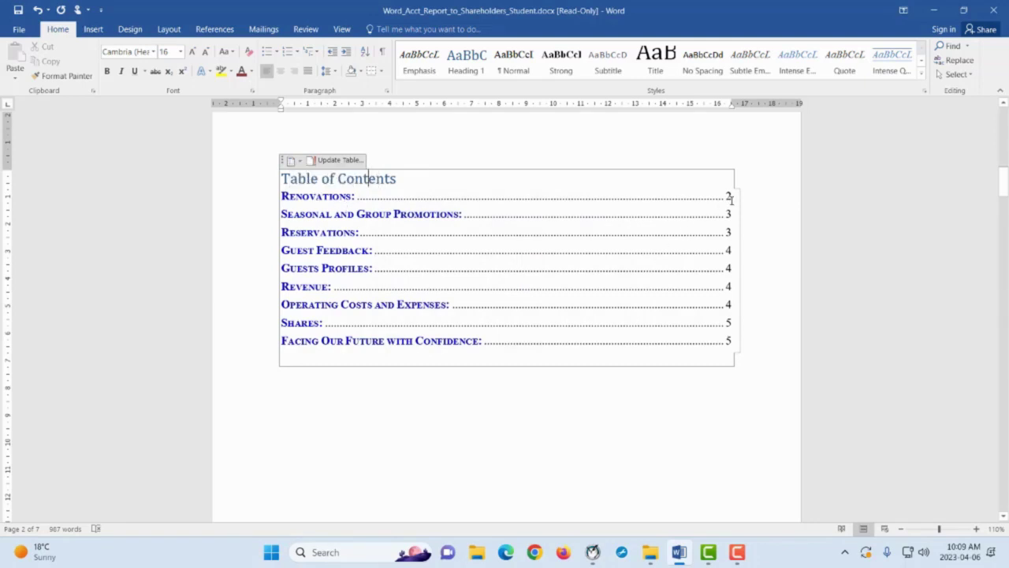
Undo and redo the TOC update to compare, keeping the 2–5 page numbers, and deselect it
click(38, 9)
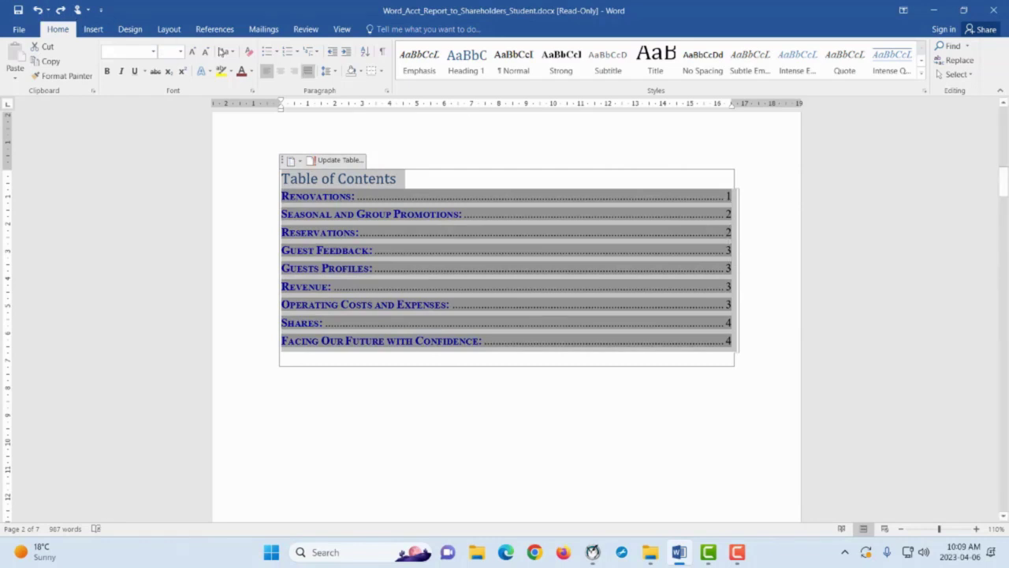
click(60, 10)
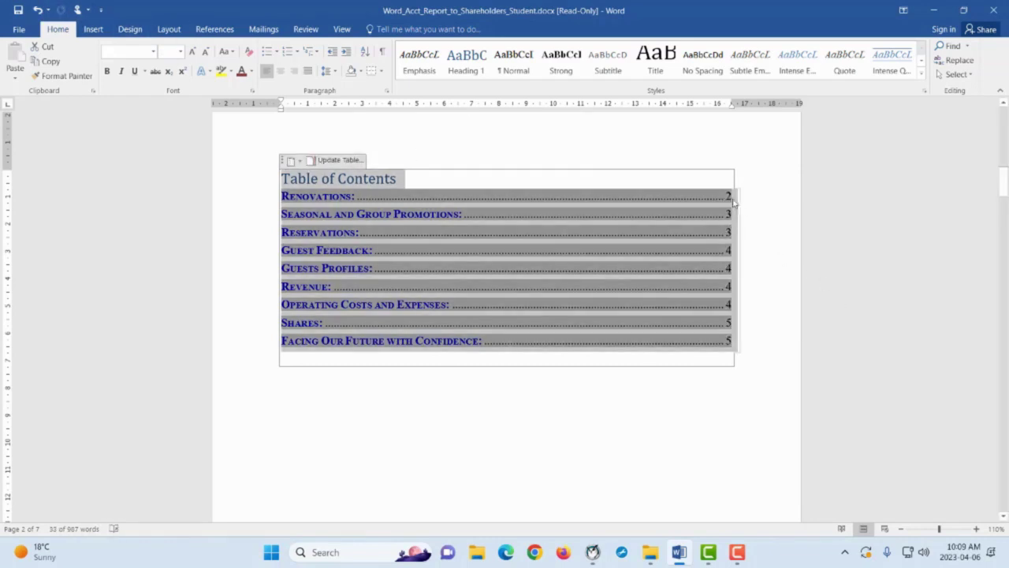
click(453, 422)
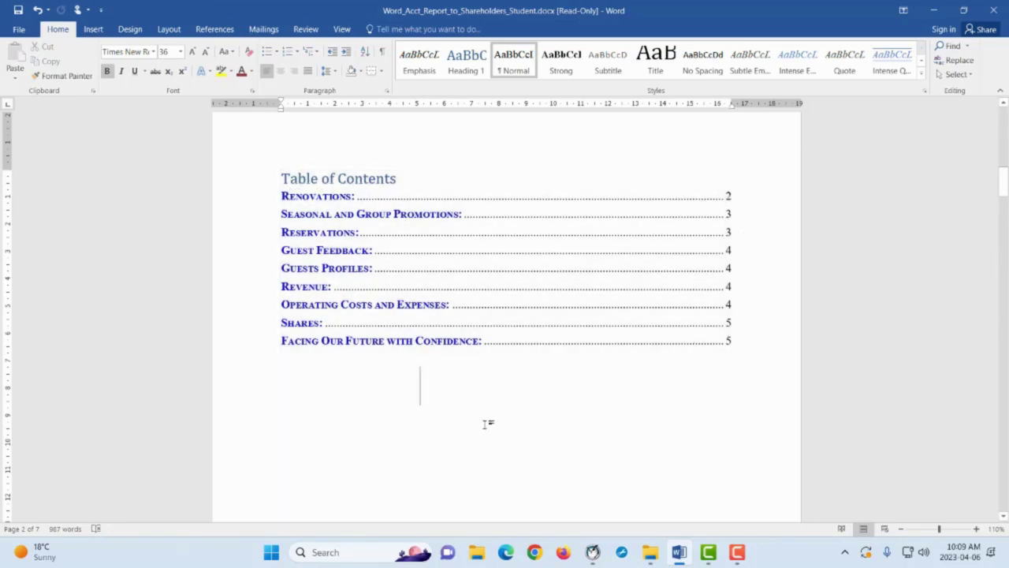
Scroll back up to the 'REPORT' 'To shareholders' cover page
scroll(487, 419, down, 3)
scroll(486, 416, up, 4)
scroll(481, 414, up, 6)
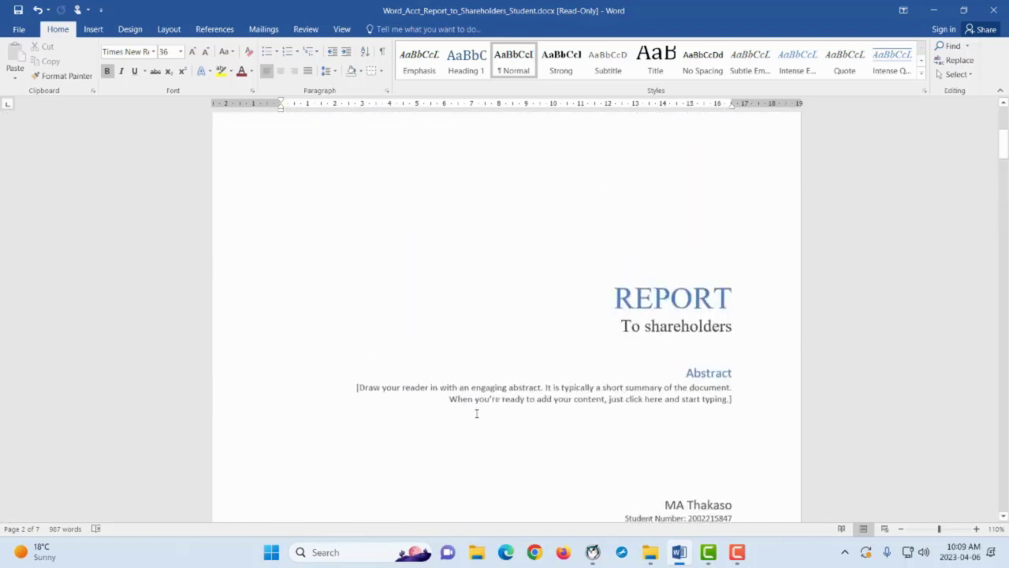
scroll(470, 406, down, 3)
scroll(461, 394, down, 3)
scroll(468, 378, up, 8)
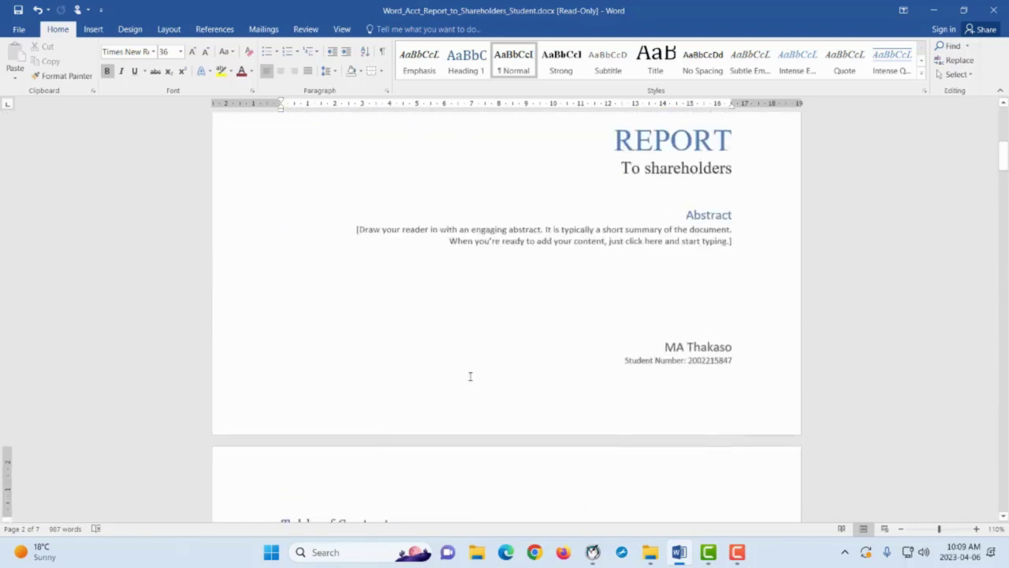